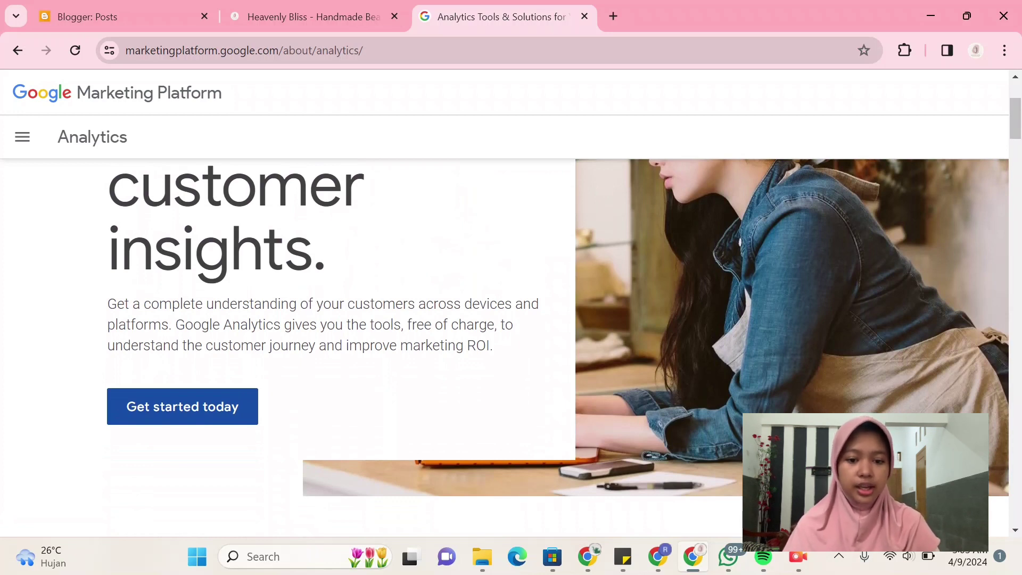
Start the Google Analytics sign-up, name the account Heavenly Bliss and proceed to property creation
left_click(183, 406)
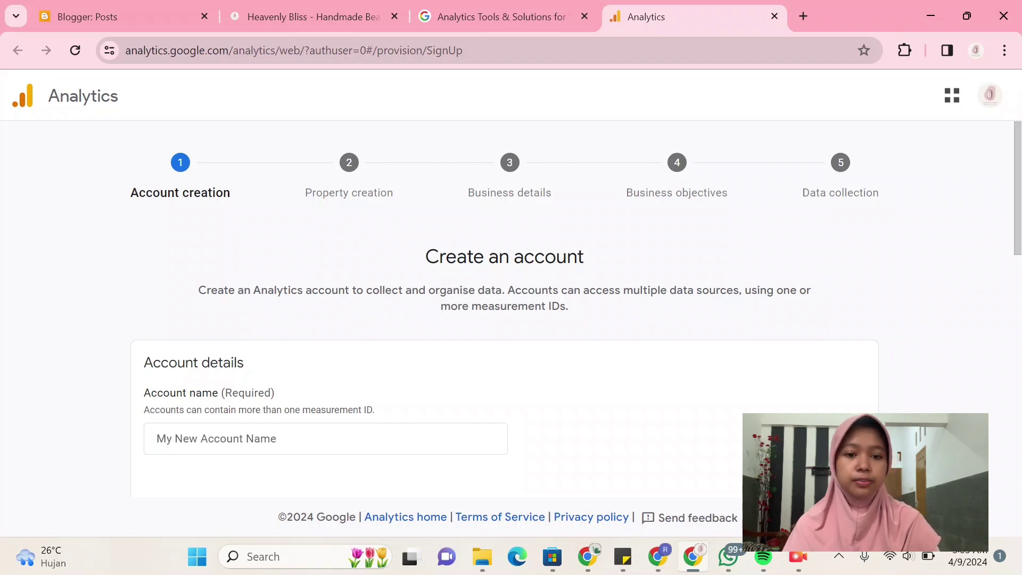
scroll(511, 308, "down", 3)
left_click(325, 264)
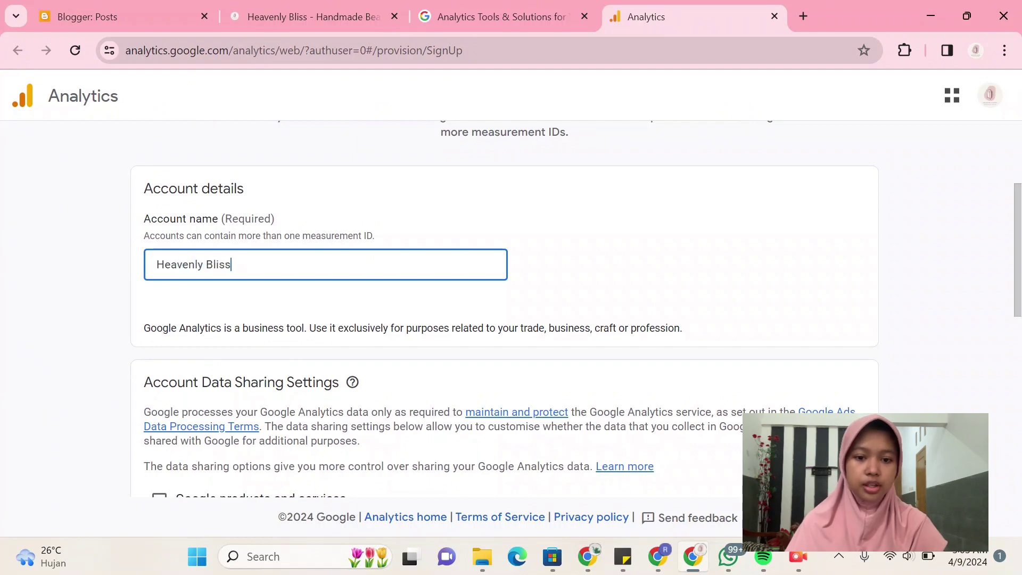
scroll(511, 309, "down", 3)
scroll(511, 308, "down", 6)
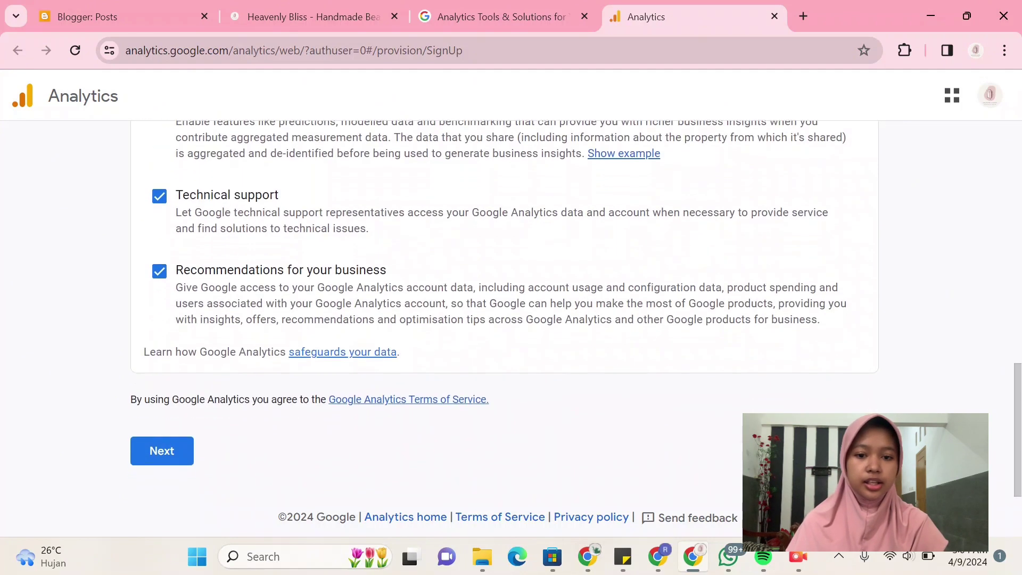
left_click(161, 451)
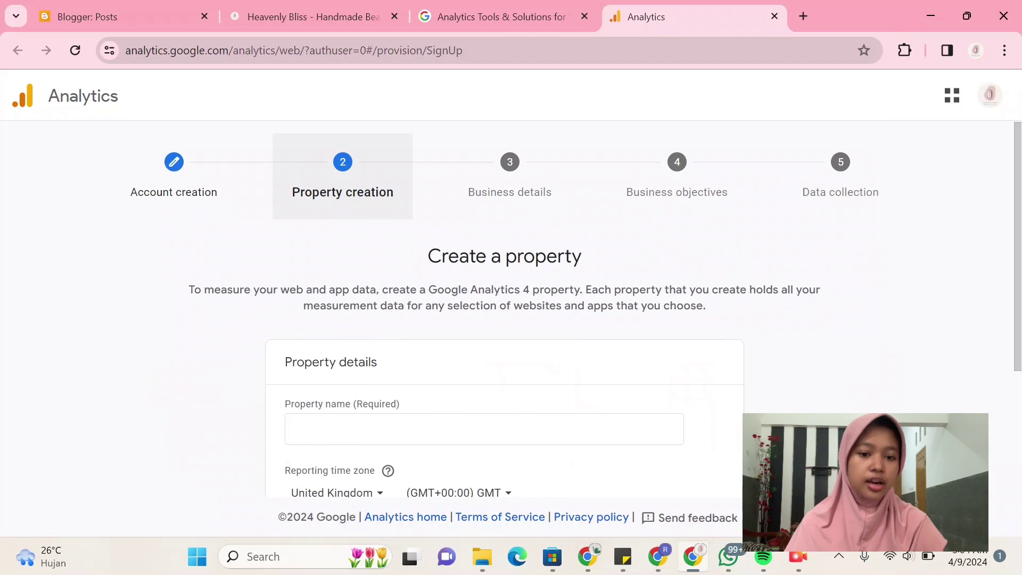
Name the property Heavenly Bliss and set its reporting time zone to Indonesia, (GMT+07:00) Jakarta Time
scroll(511, 309, "down", 2)
left_click(483, 347)
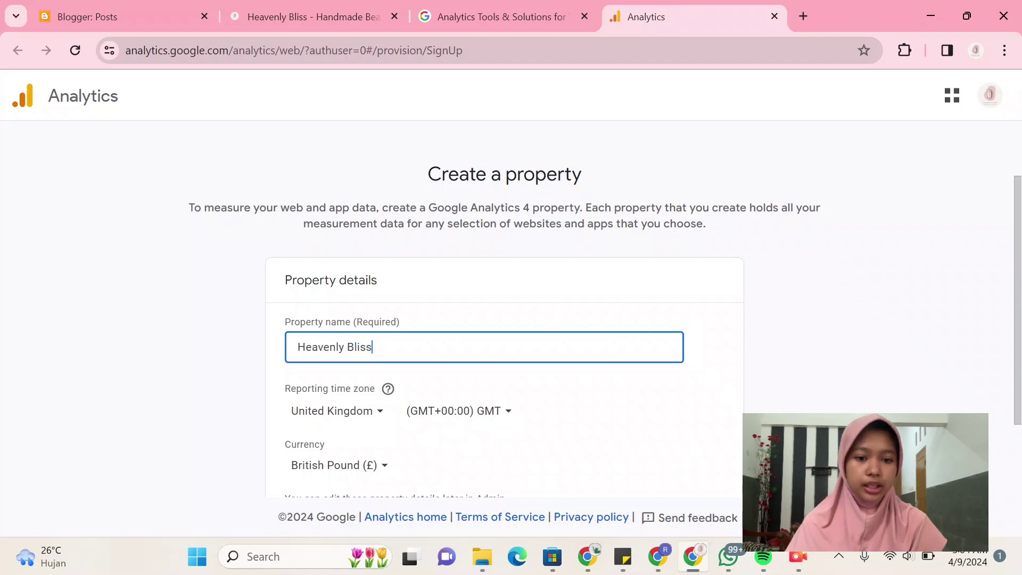
scroll(511, 308, "down", 2)
key("Tab")
key("Return")
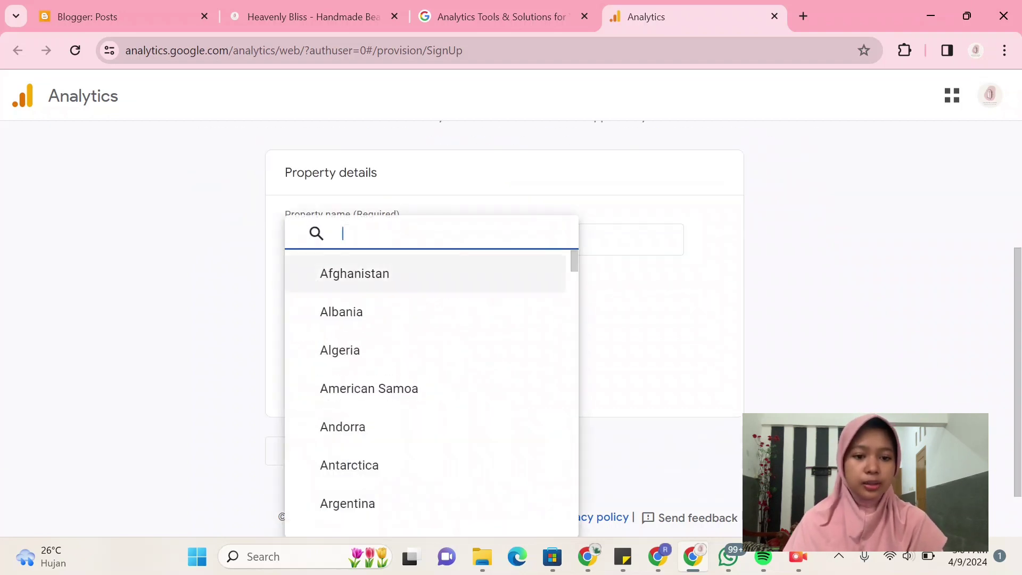
key("Down")
key("Down")
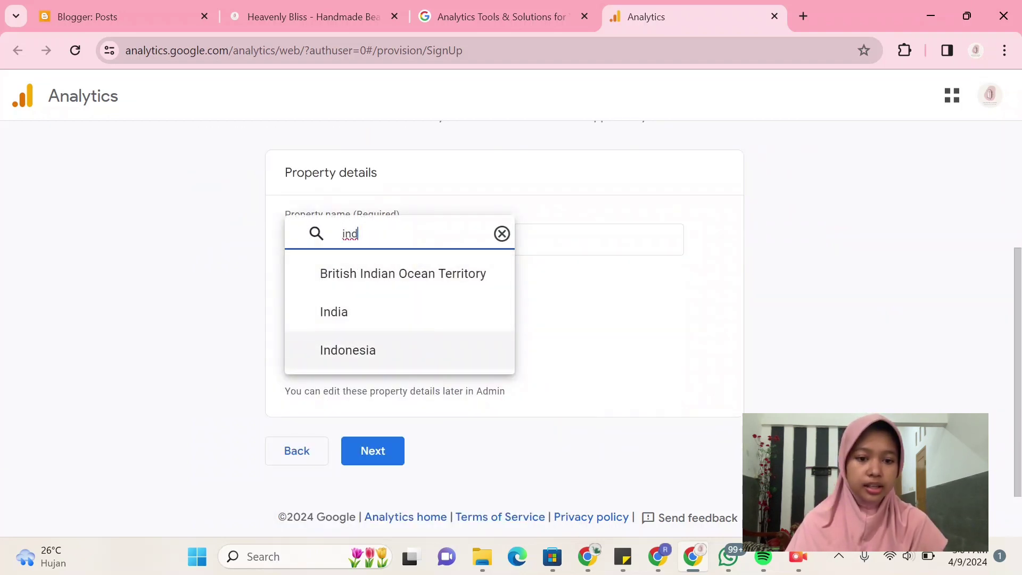
key("Return")
key("Return")
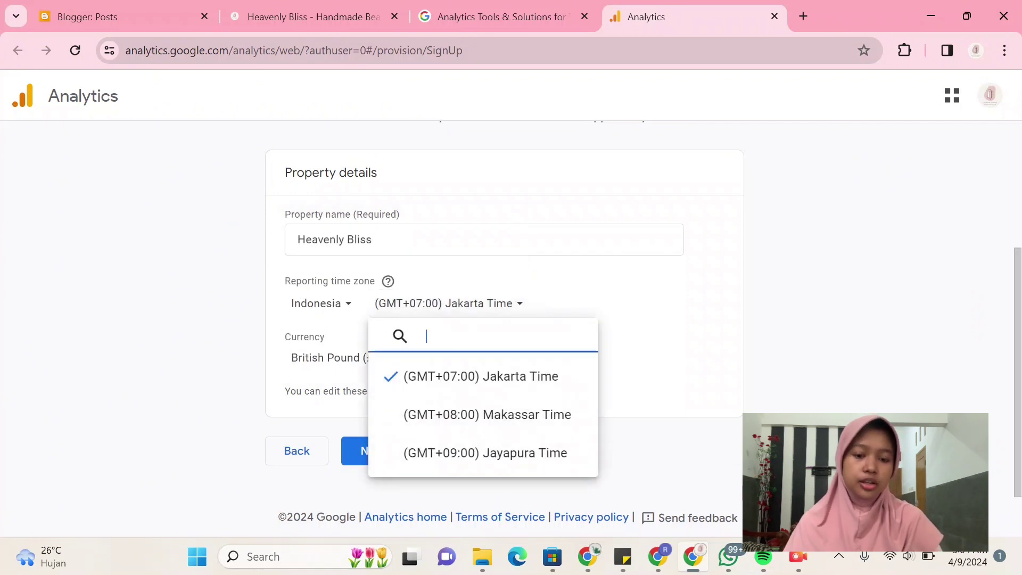
key("Escape")
Set the property's currency to Indonesian Rupiah (Rp) and proceed to the business details
key("Tab")
key("Return")
type("rup")
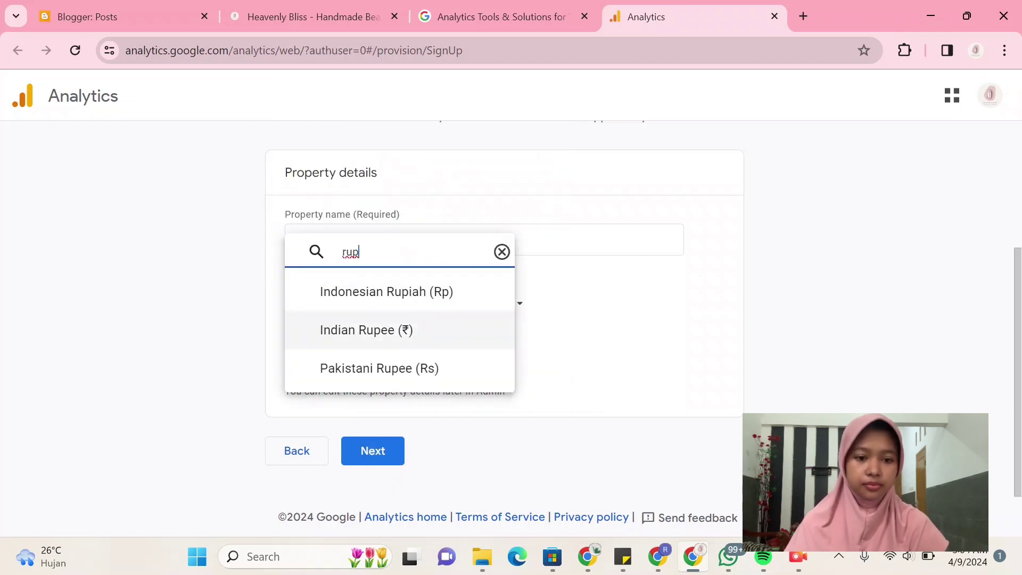
key("Up")
key("Return")
key("Tab")
key("Tab")
key("Return")
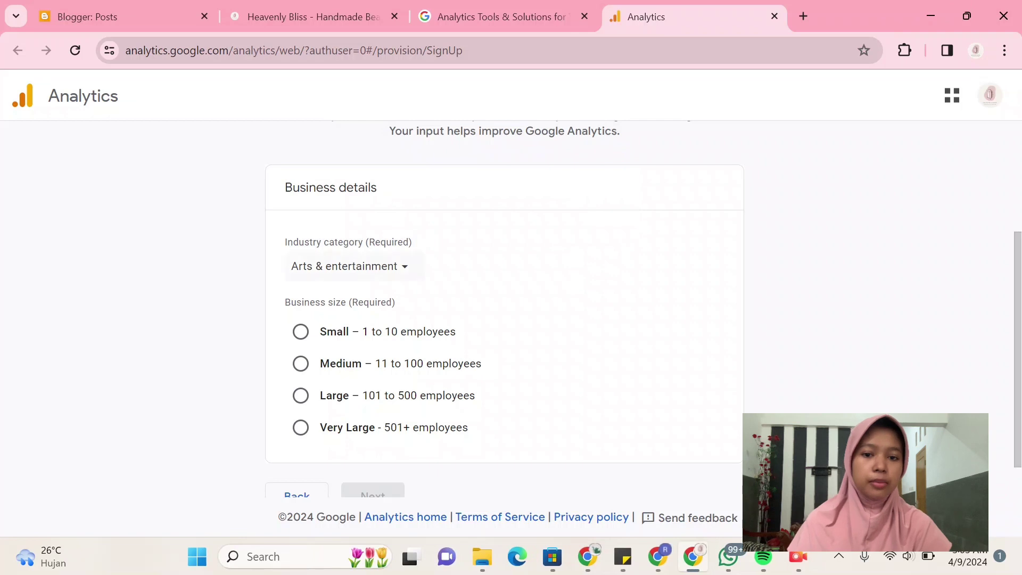
Set the industry category to Beauty & Fitness and the business size to Small, then continue to the business objectives
left_click(352, 266)
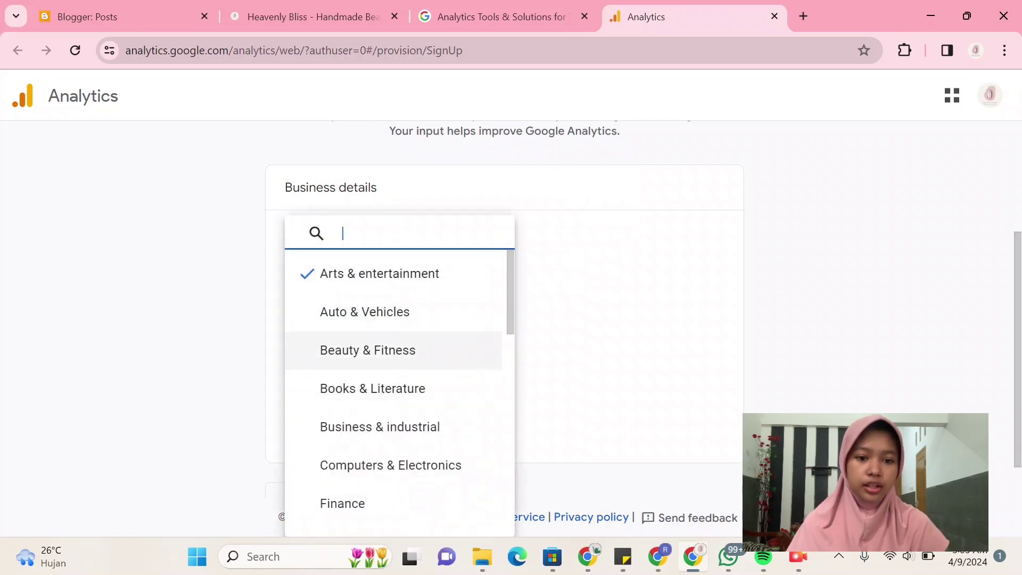
left_click(368, 350)
left_click(301, 331)
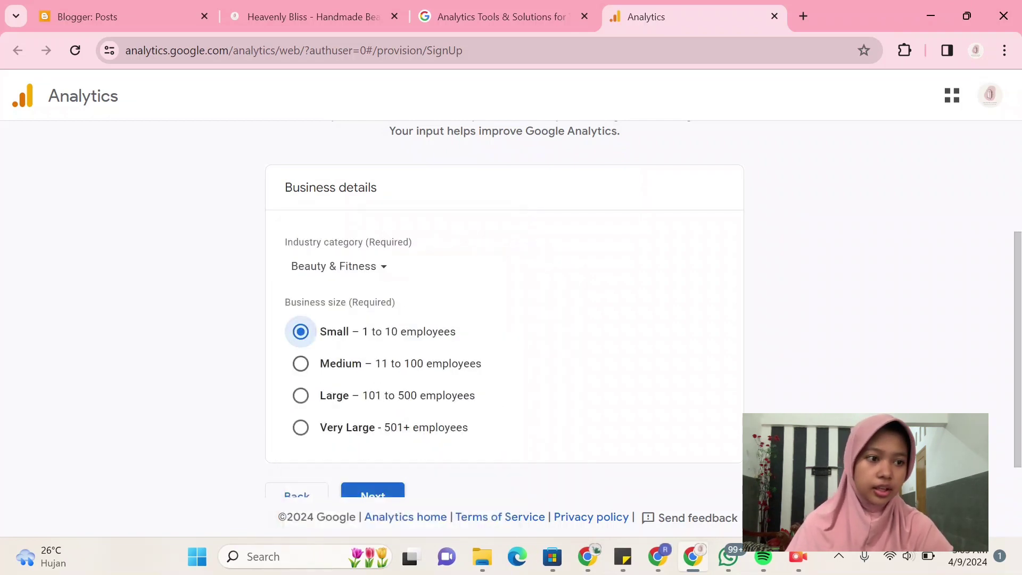
left_click(373, 493)
Select the objectives Generate leads, Drive online sales, Examine user behaviour and Raise brand awareness, and create the account
scroll(342, 474, "down", 3)
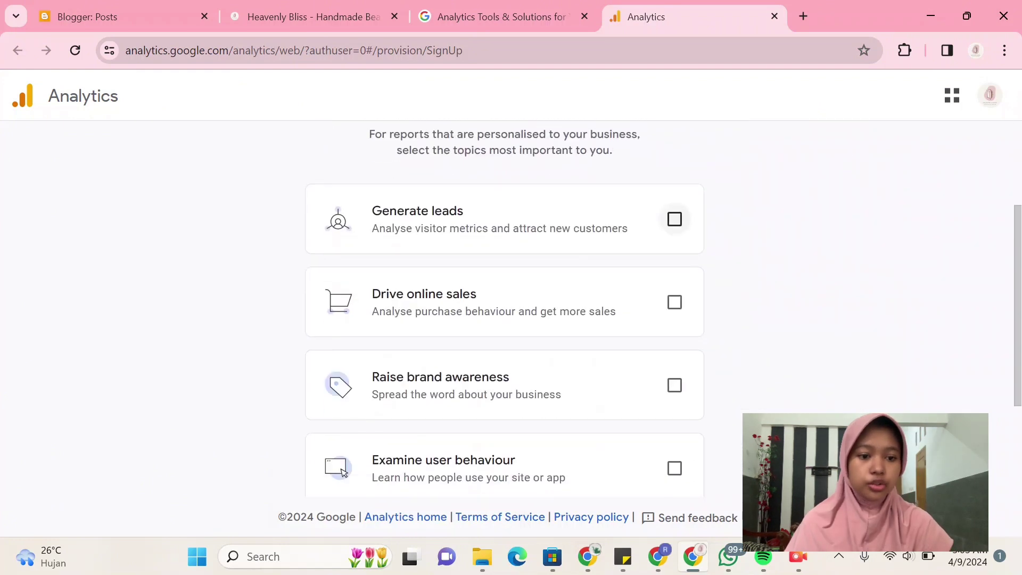
left_click(674, 220)
left_click(674, 302)
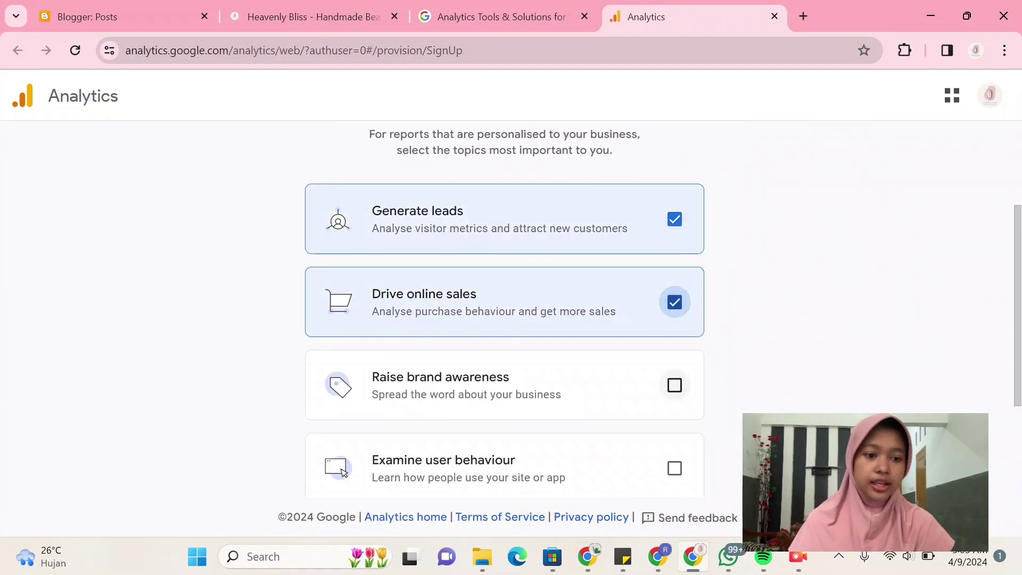
left_click(674, 468)
scroll(675, 467, "down", 3)
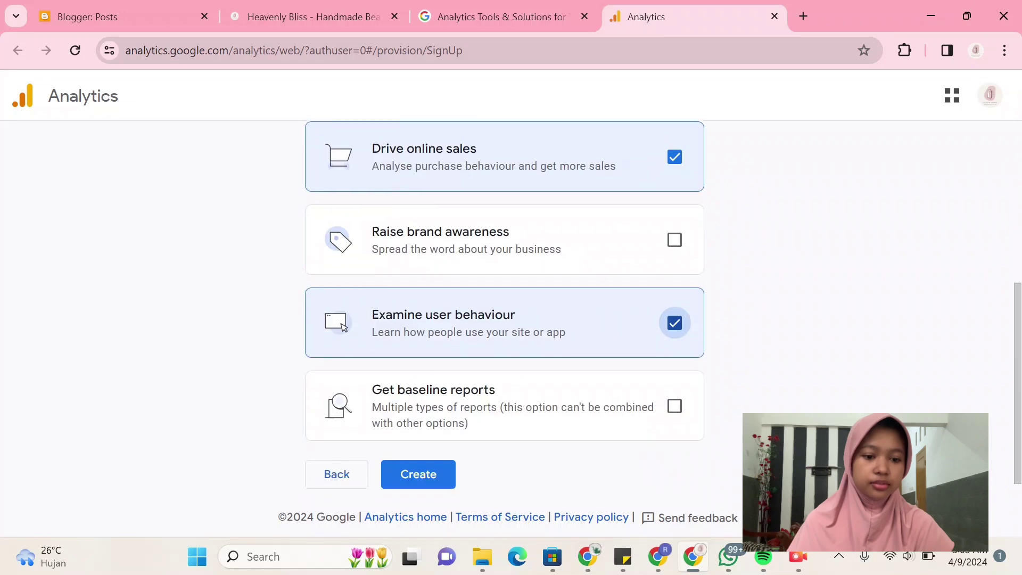
left_click(674, 239)
left_click(399, 473)
Accept the GDPR Data Processing Terms, the Measurement Controller-Controller Data Protection Terms and the Google Analytics Terms of Service
scroll(505, 298, "down", 5)
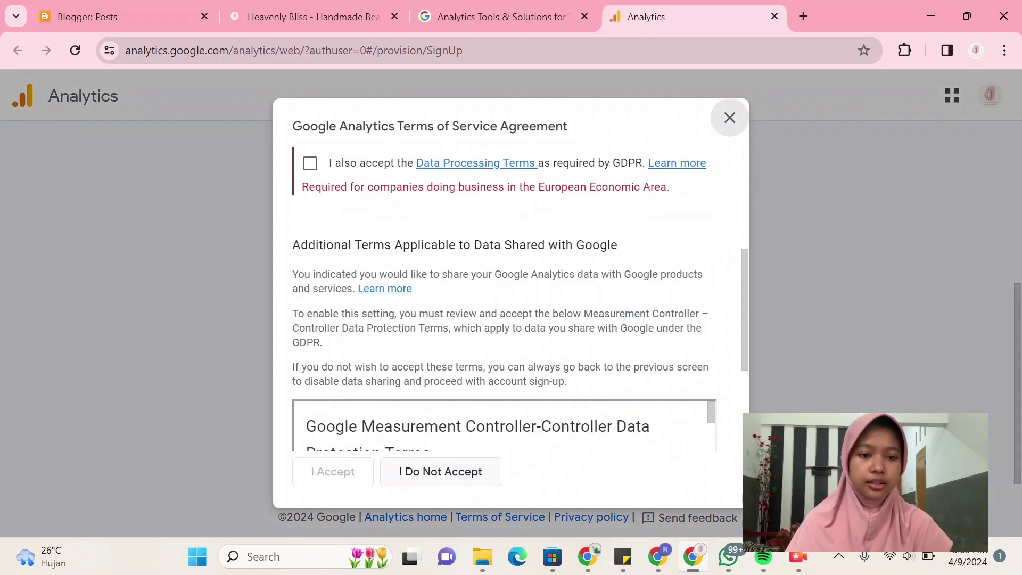
left_click(300, 163)
scroll(506, 298, "down", 3)
left_click(300, 418)
left_click(333, 472)
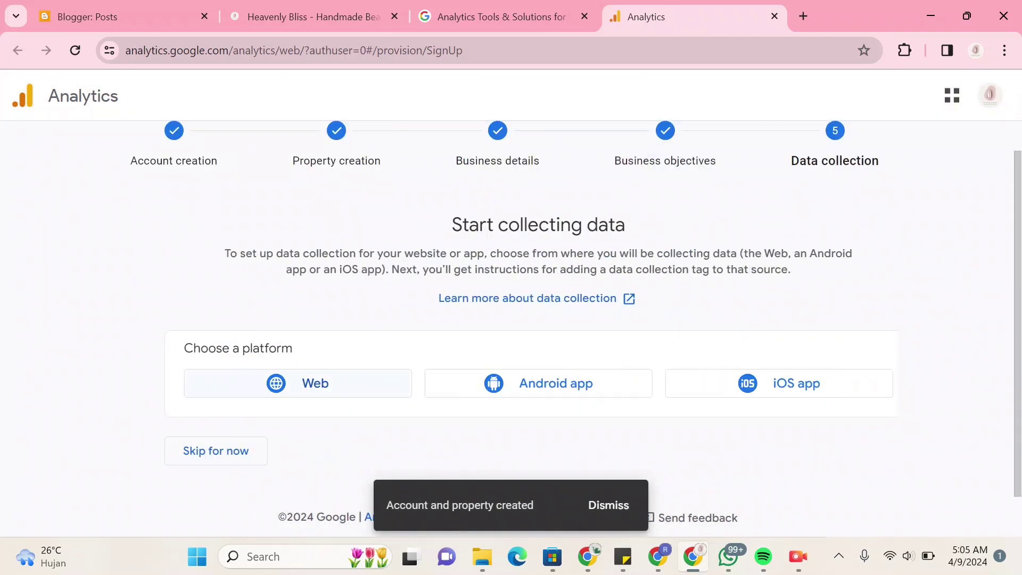
left_click(264, 384)
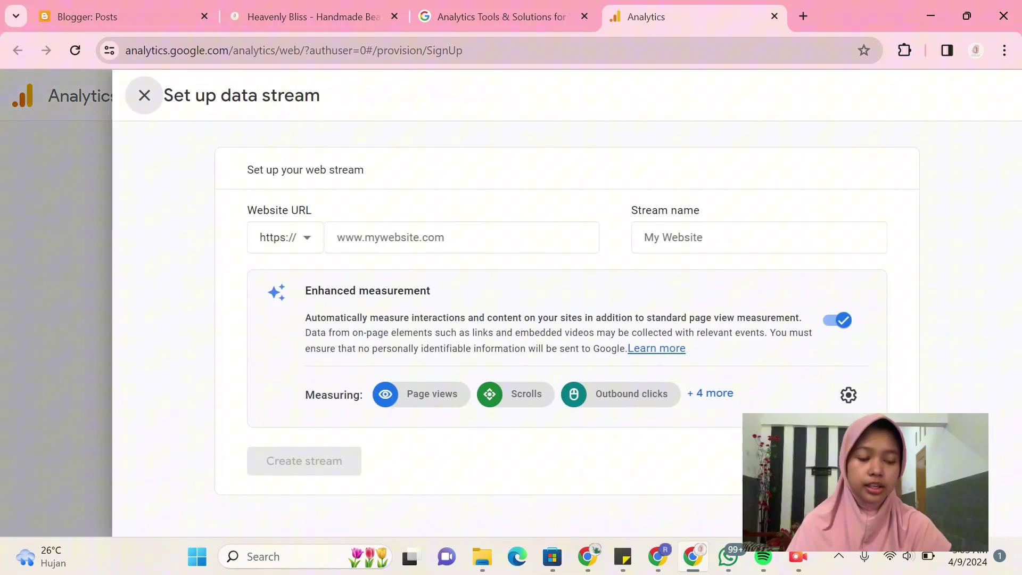
left_click(314, 16)
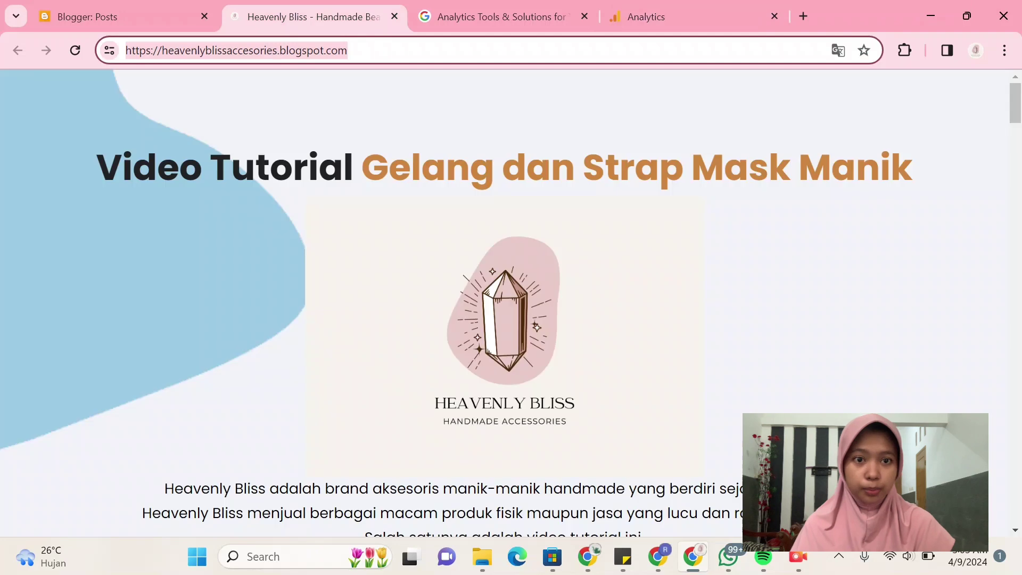
left_click(646, 17)
left_click(457, 238)
type("https://heavenlyblissaccesories.blogspot.com/")
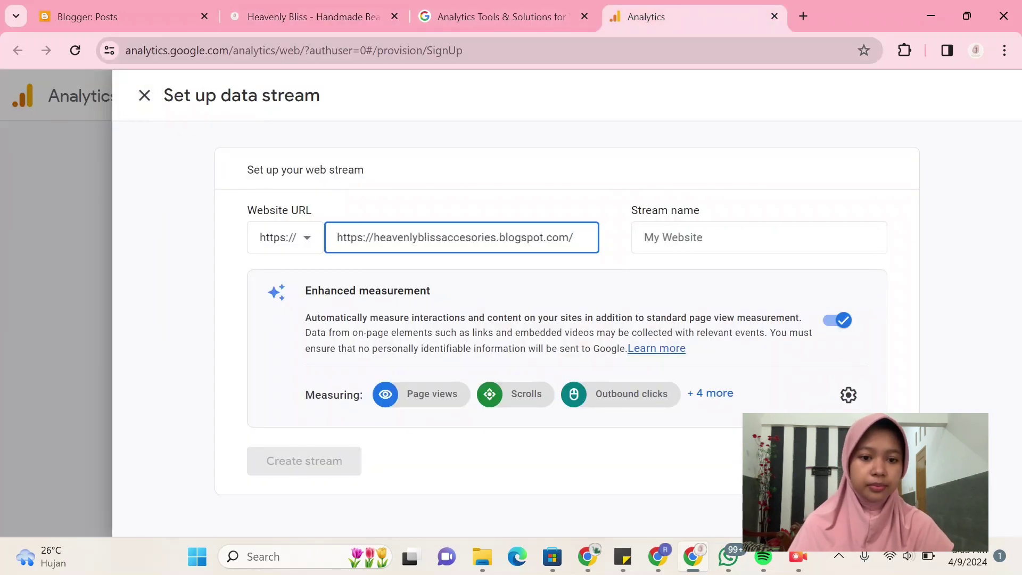
left_click_drag(374, 238, 347, 237)
key("BackSpace")
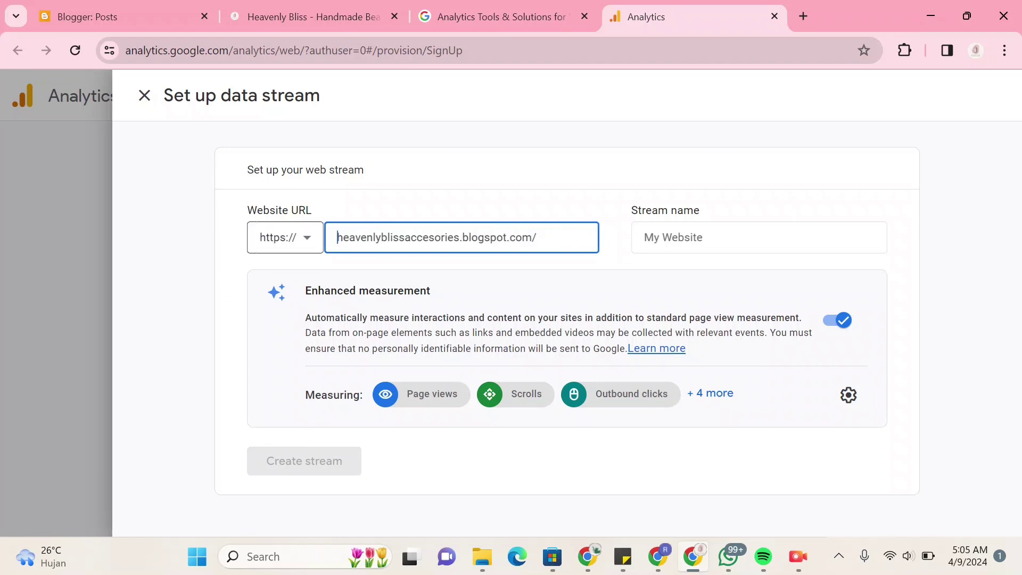
Name the web data stream Heavenly Bliss and create the stream
left_click(692, 237)
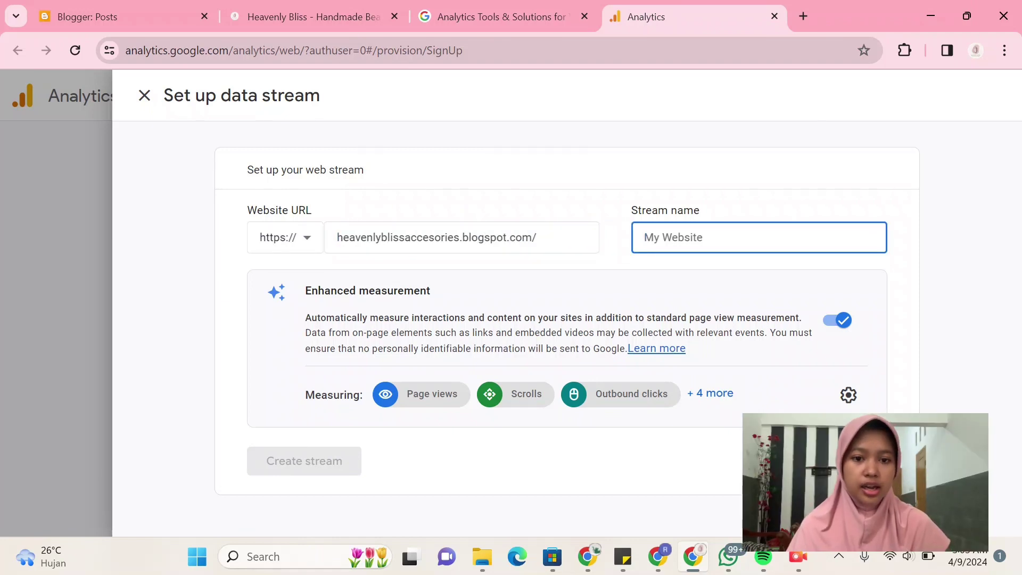
type("Heavenly Bliss")
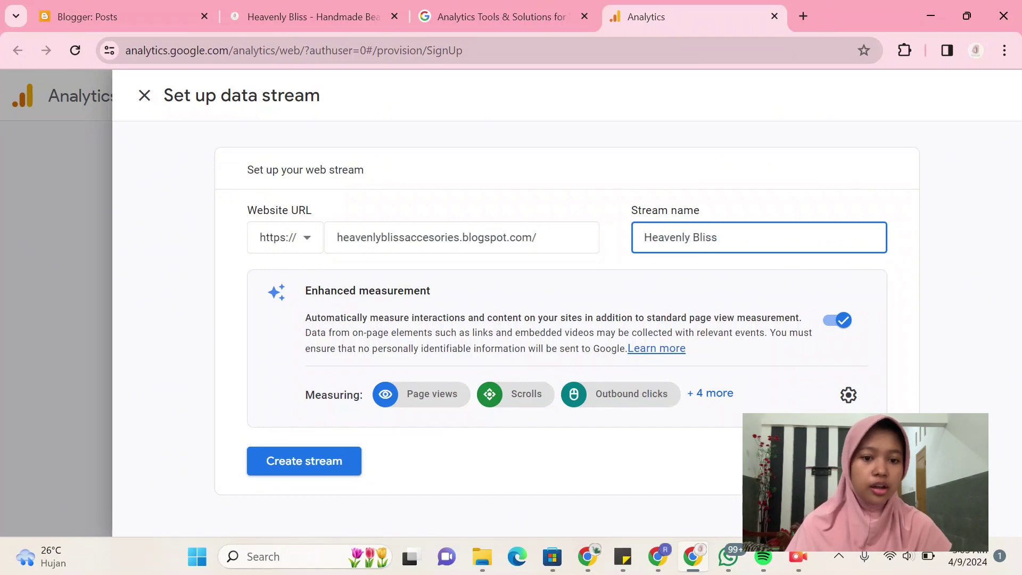
left_click(304, 461)
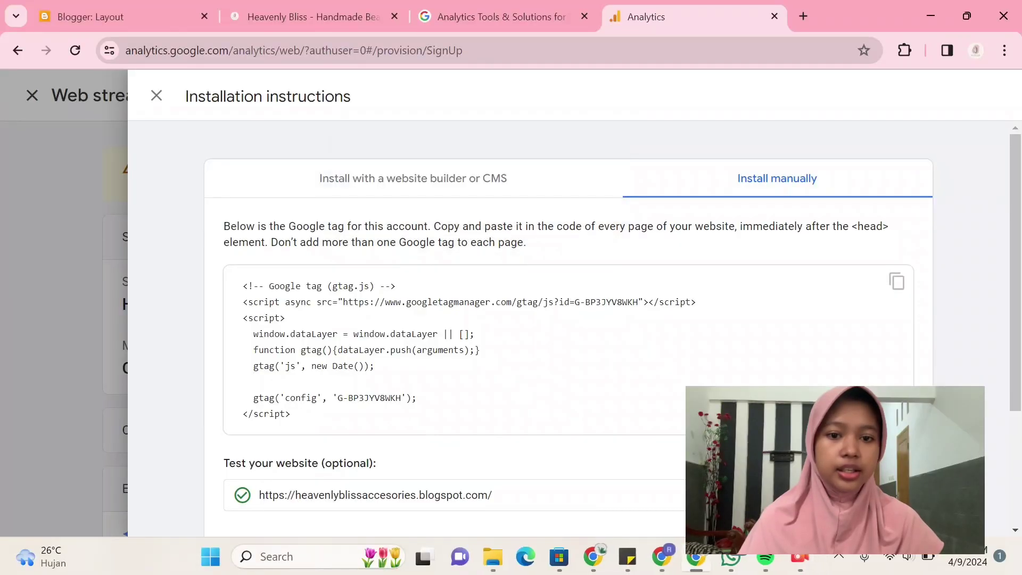
Look through the manual Google tag installation instructions and continue to the Analytics home page
scroll(532, 319, "down", 4)
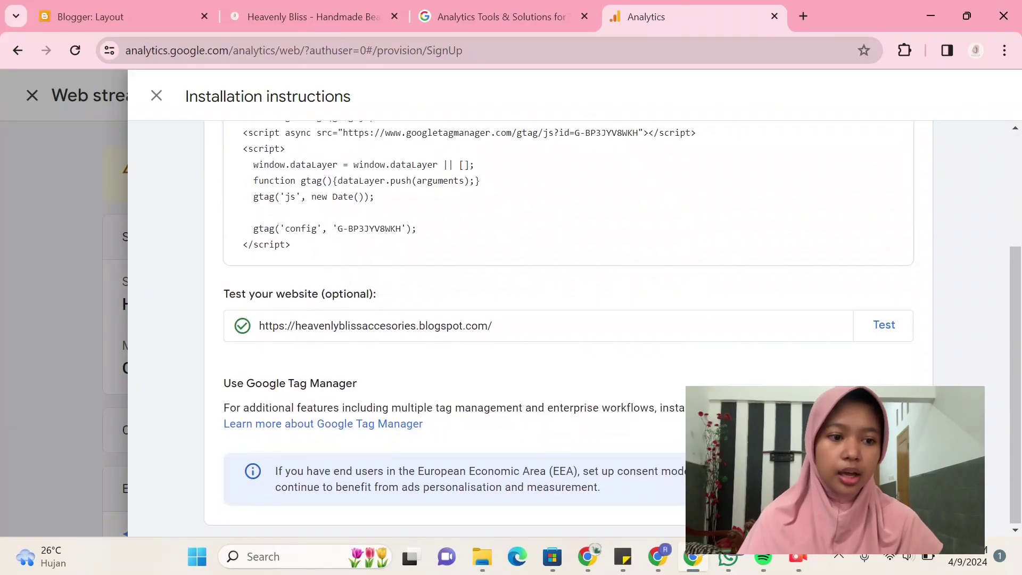
scroll(532, 319, "up", 3)
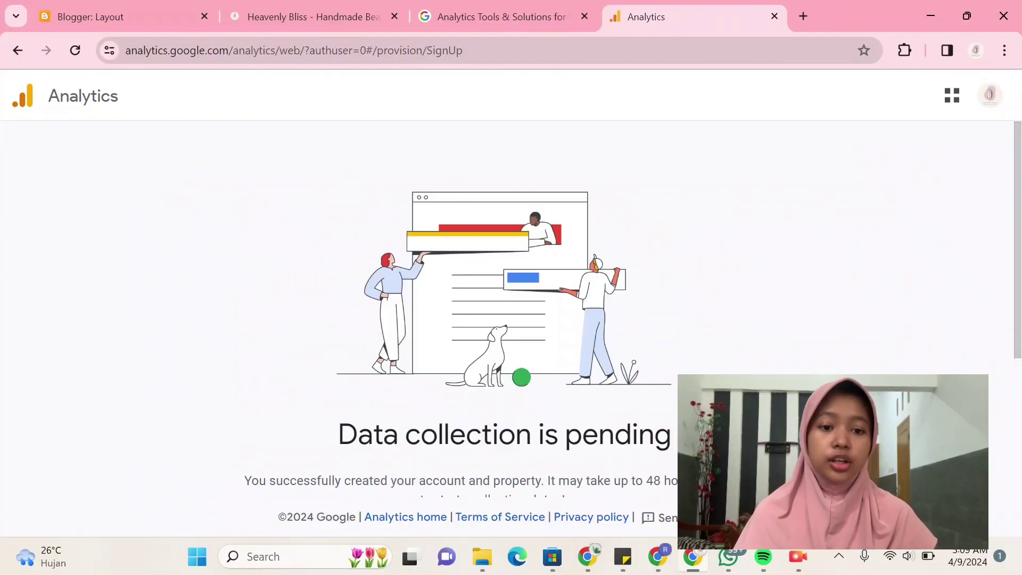
scroll(511, 320, "down", 4)
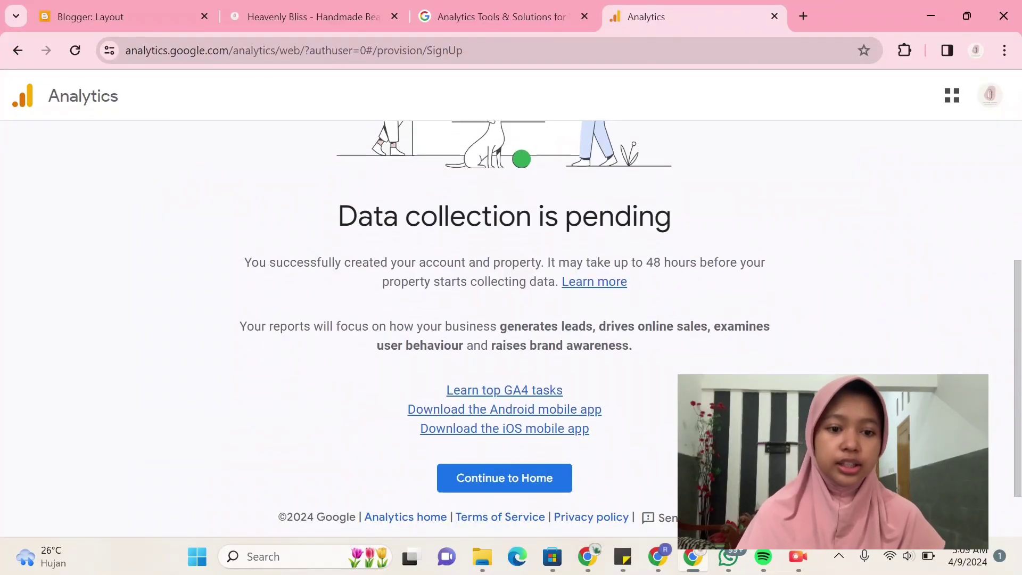
left_click(504, 479)
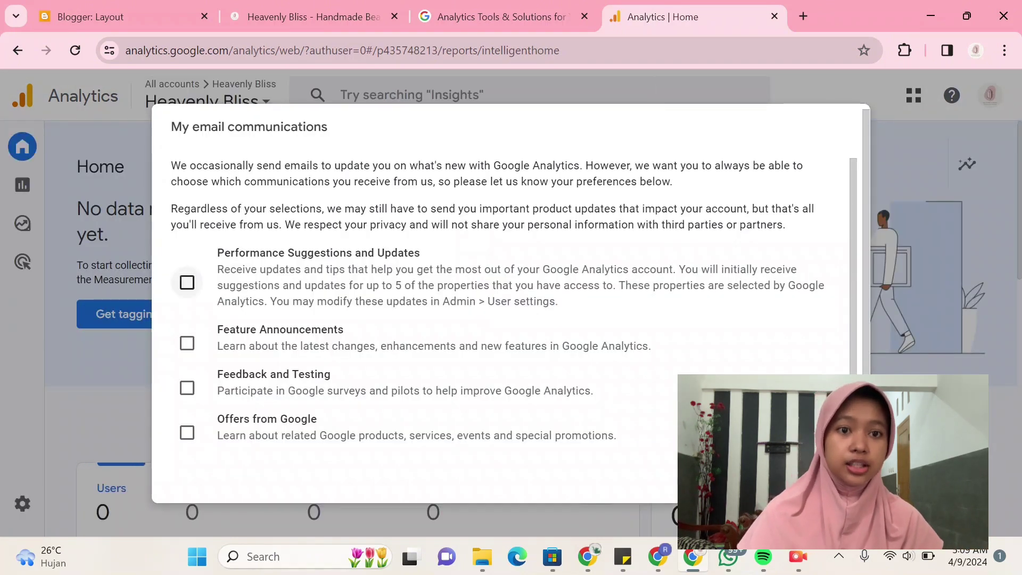
Opt in to performance suggestions, feature announcements, feedback and testing, and Google offers emails, and save the preferences
left_click(187, 282)
left_click(187, 342)
left_click(187, 388)
left_click(187, 432)
left_click(819, 482)
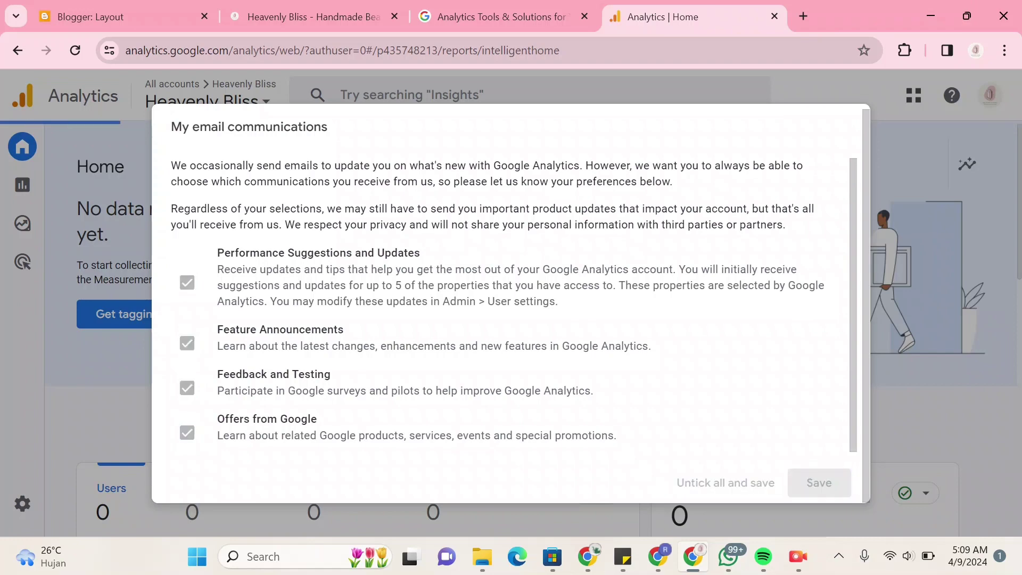
scroll(532, 319, "down", 1)
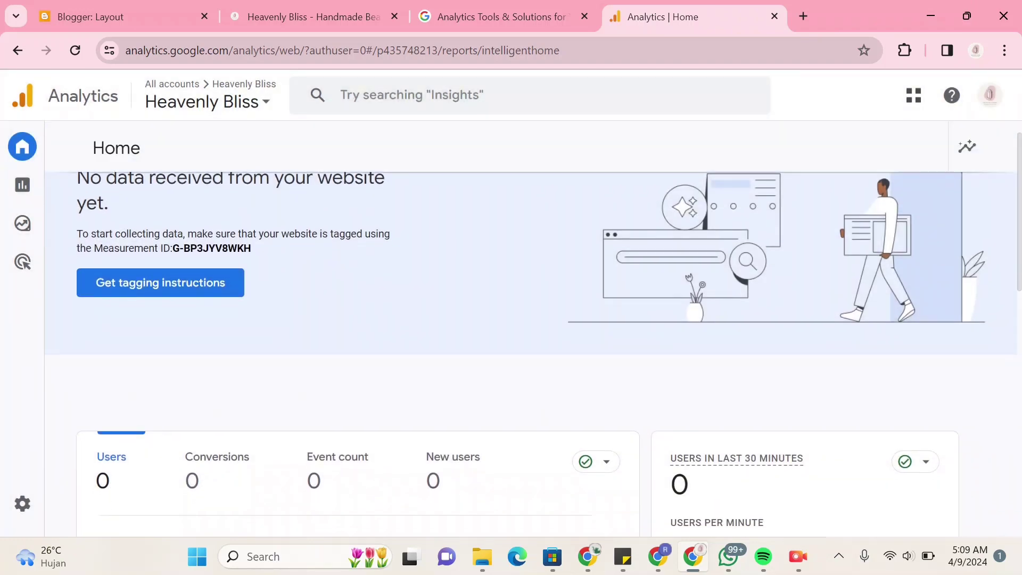
scroll(532, 319, "down", 5)
scroll(532, 319, "down", 6)
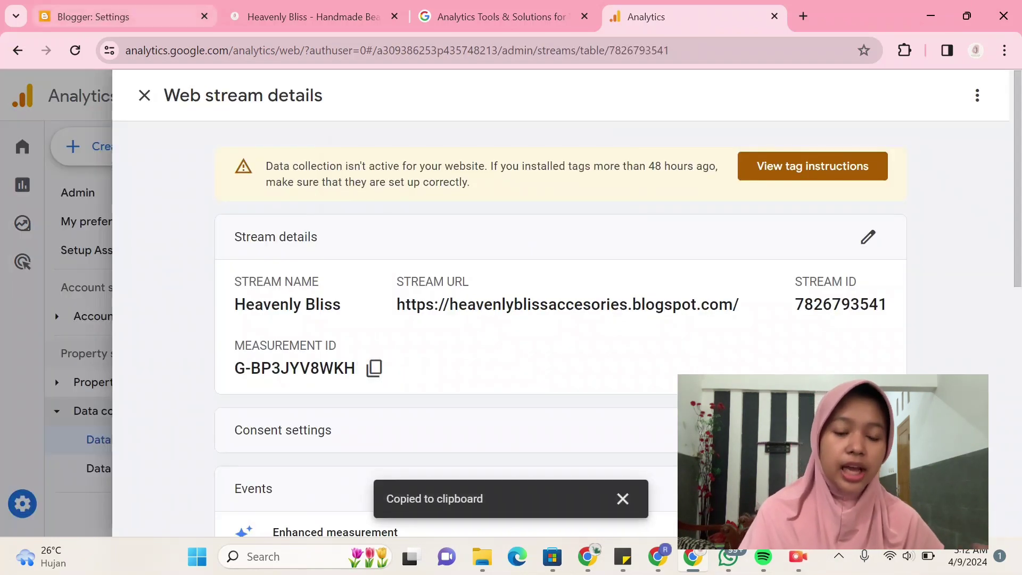
Switch to the Blogger settings, paste the copied stream ID as the Google Analytics Measurement ID and save it
left_click(94, 16)
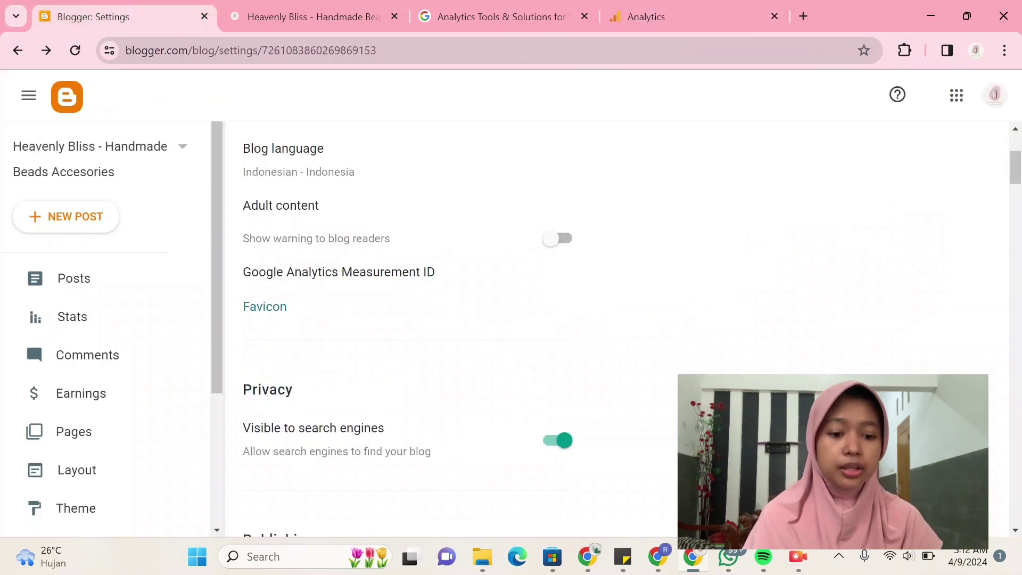
left_click(338, 272)
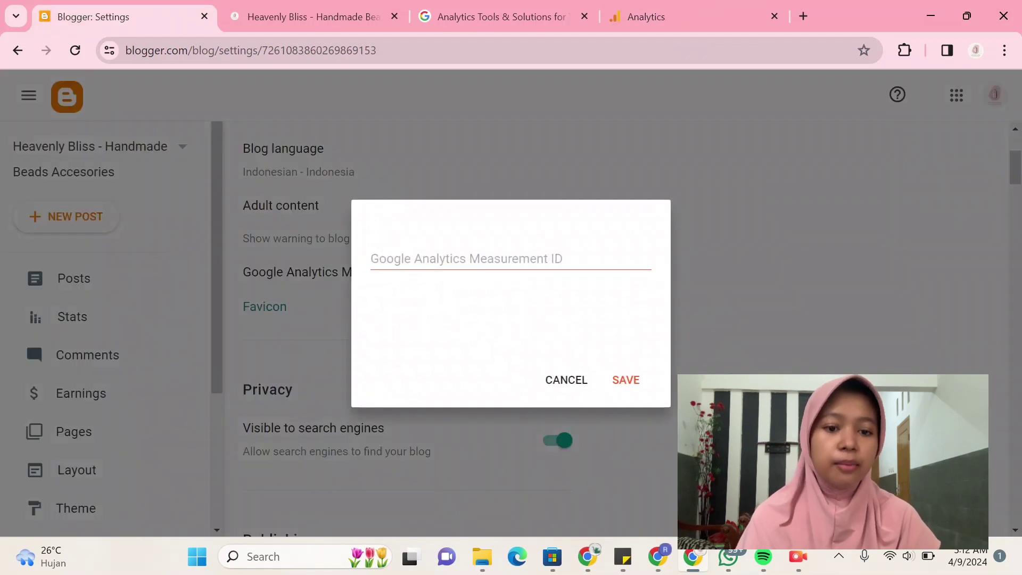
key("Return")
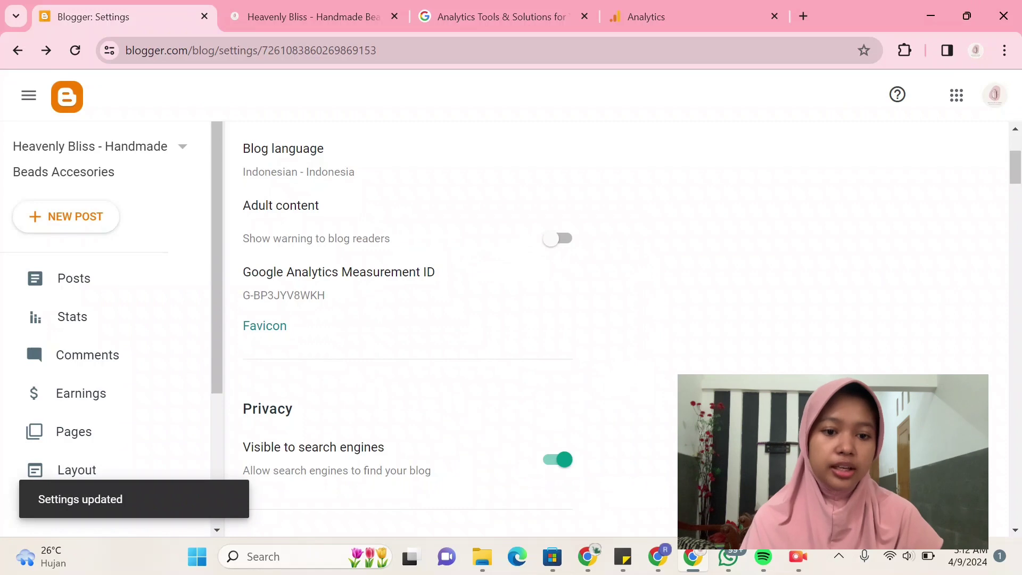
scroll(617, 328, "down", 20)
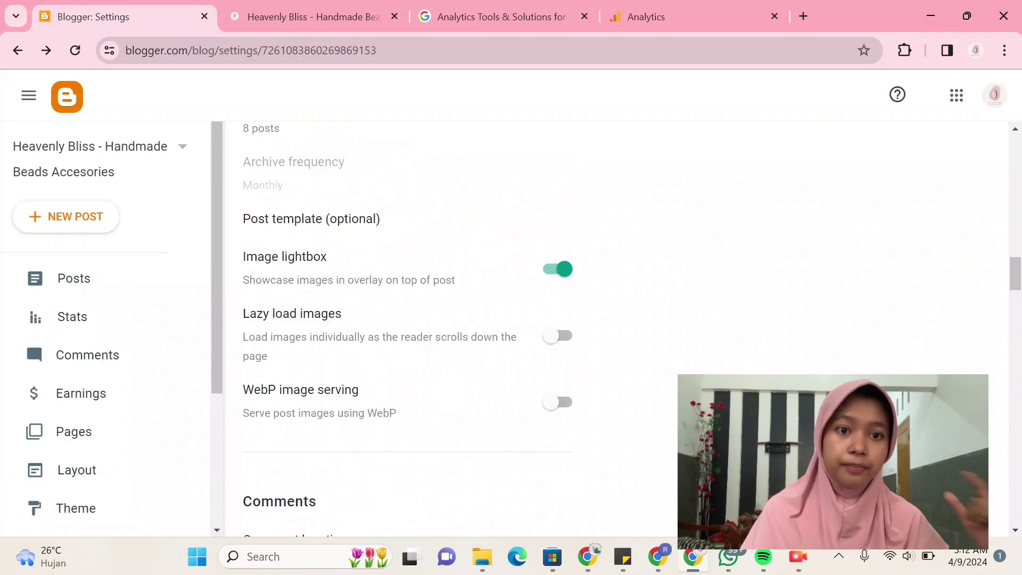
Switch from the Blogger settings to Analytics and examine the Heavenly Bliss Realtime overview, including views by page title and events by name
scroll(617, 328, "down", 15)
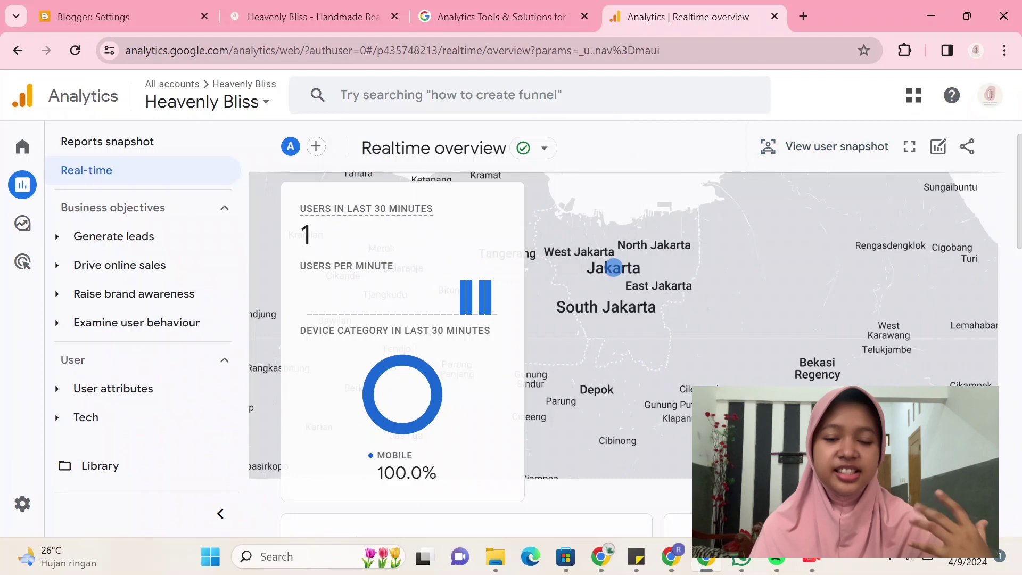
scroll(622, 327, "down", 3)
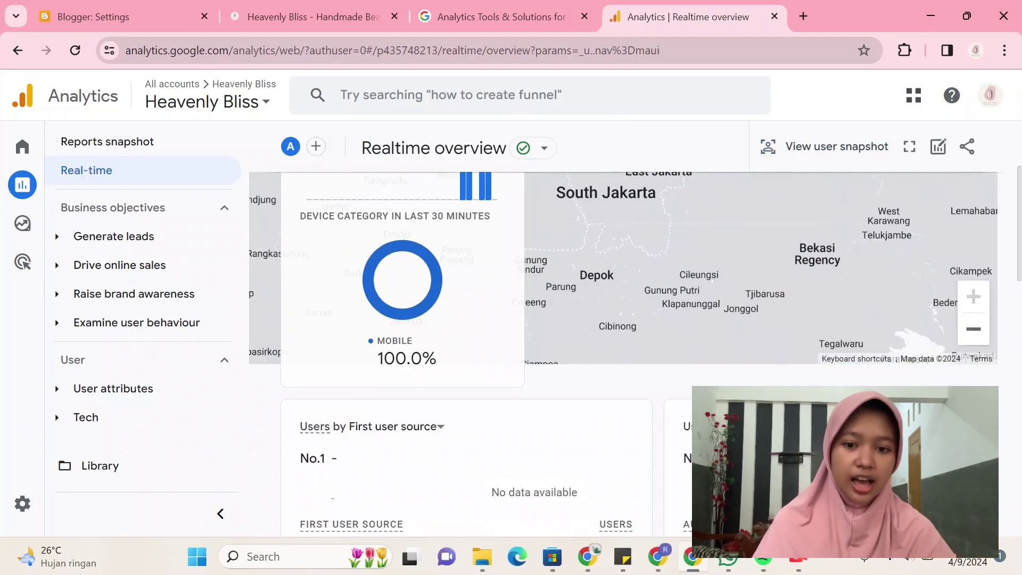
scroll(623, 327, "down", 5)
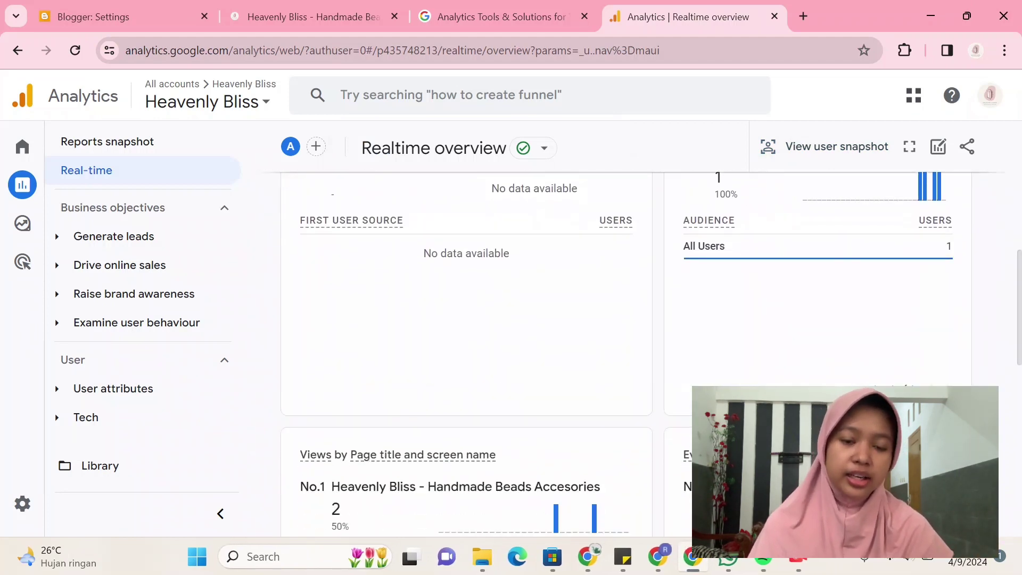
scroll(622, 328, "up", 2)
scroll(622, 327, "down", 6)
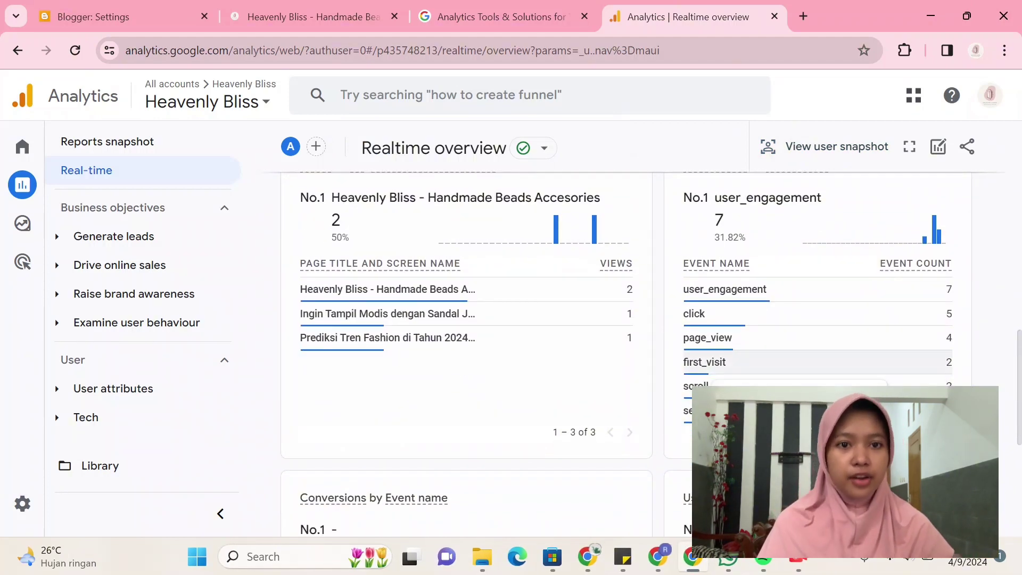
scroll(623, 327, "down", 6)
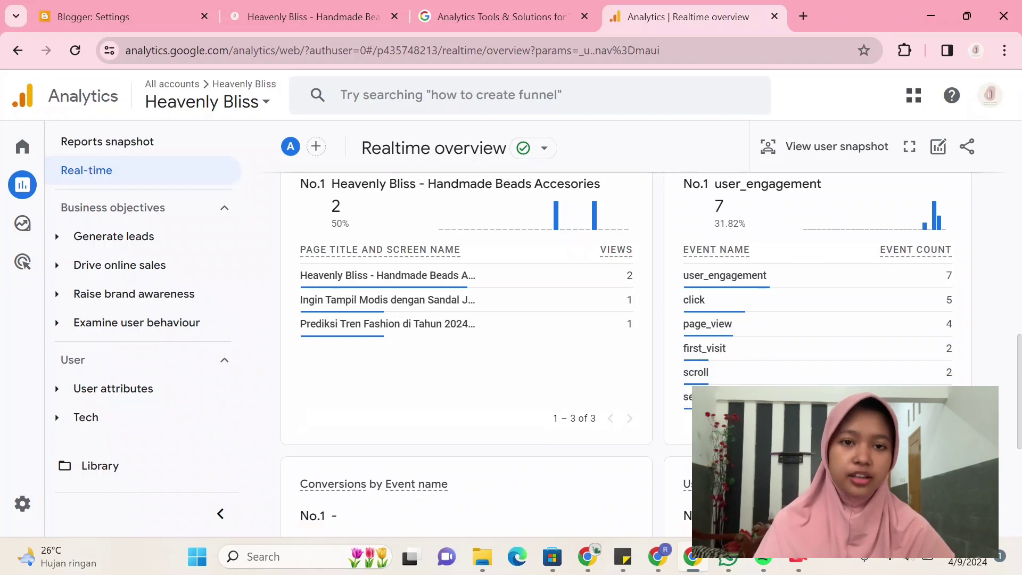
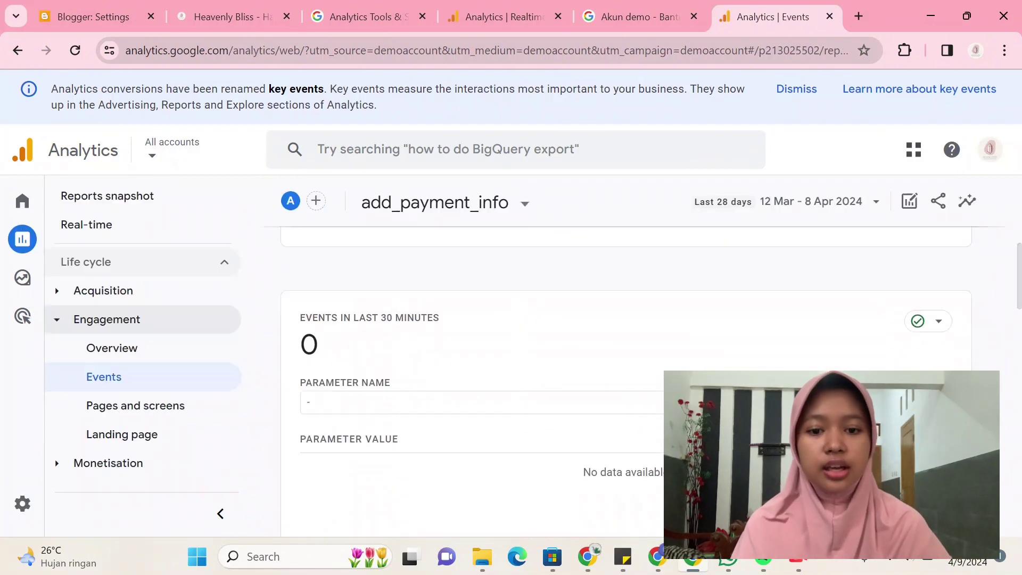
Examine the demo account's add_payment_info event report, including its country, gender and events-per-session cards
scroll(468, 351, "down", 6)
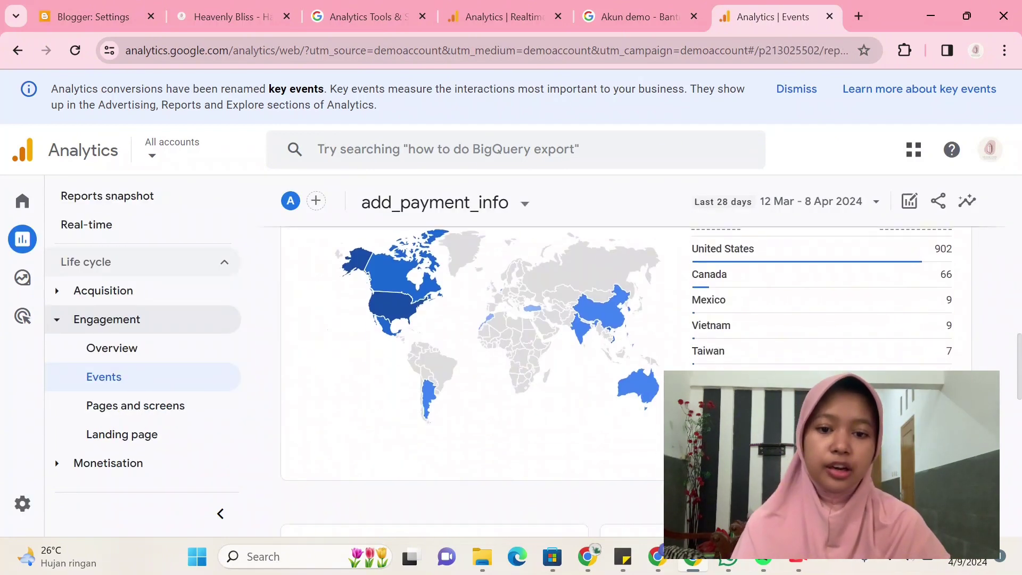
scroll(469, 351, "up", 1)
scroll(468, 351, "down", 7)
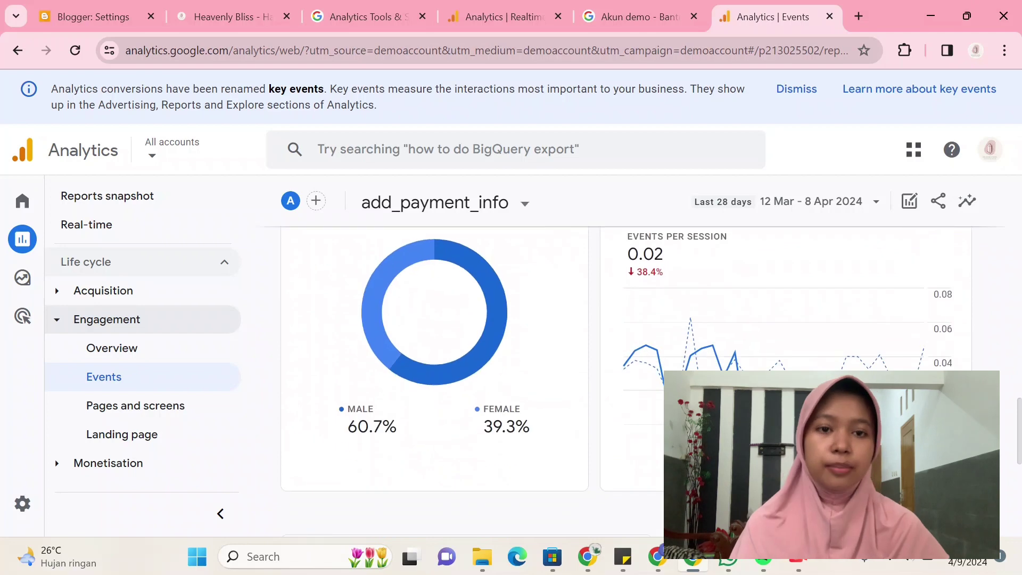
scroll(468, 351, "up", 1)
scroll(468, 351, "down", 4)
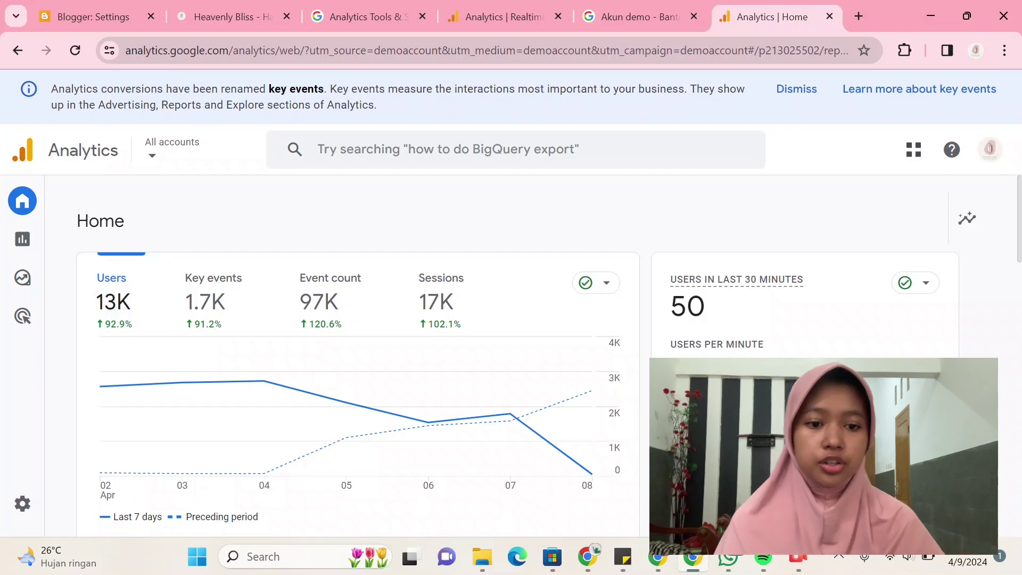
Look over the demo account's Home summary and read through the Acquisition overview report
scroll(516, 372, "down", 2)
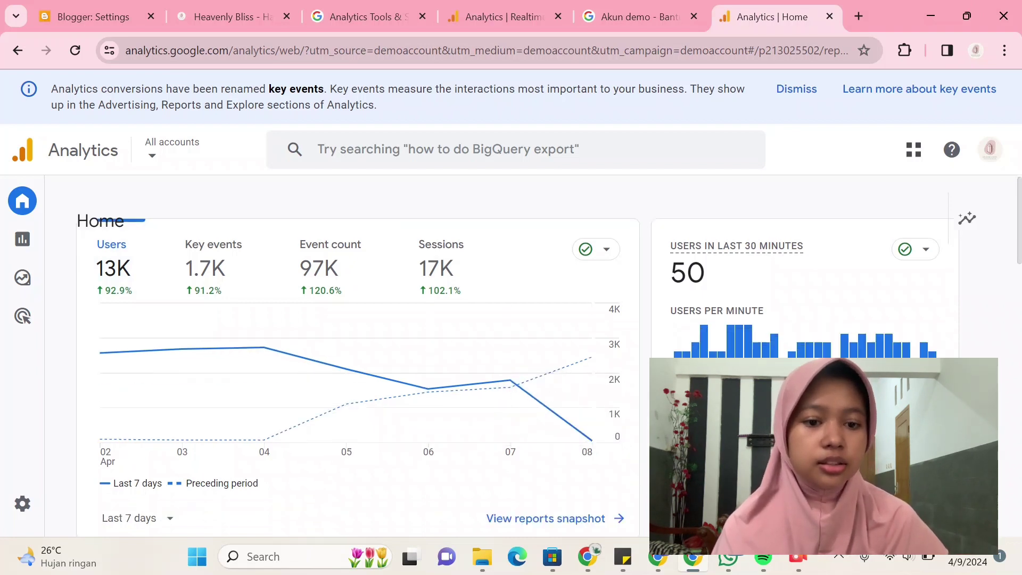
scroll(516, 372, "up", 1)
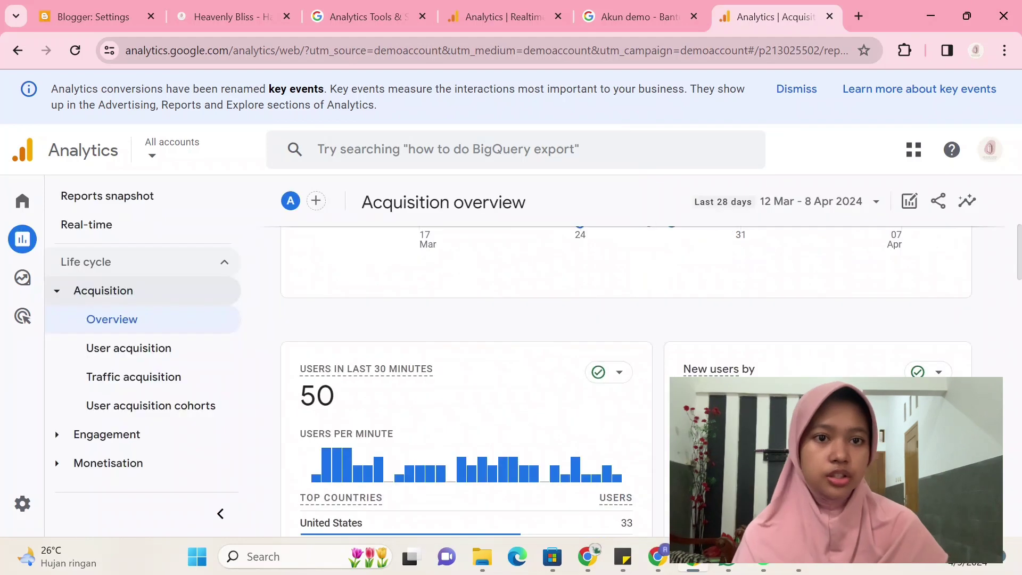
scroll(466, 372, "down", 3)
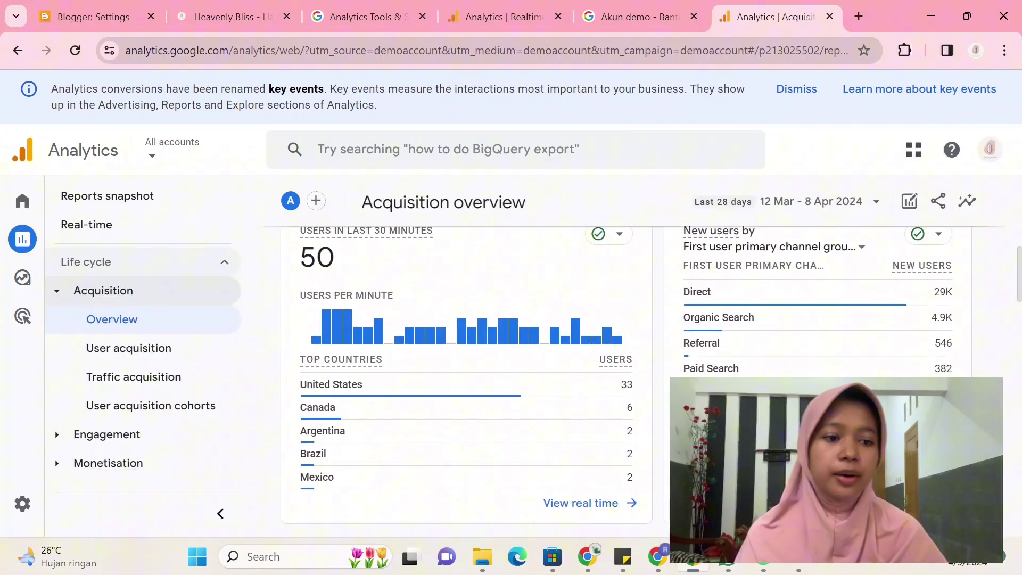
scroll(467, 375, "up", 1)
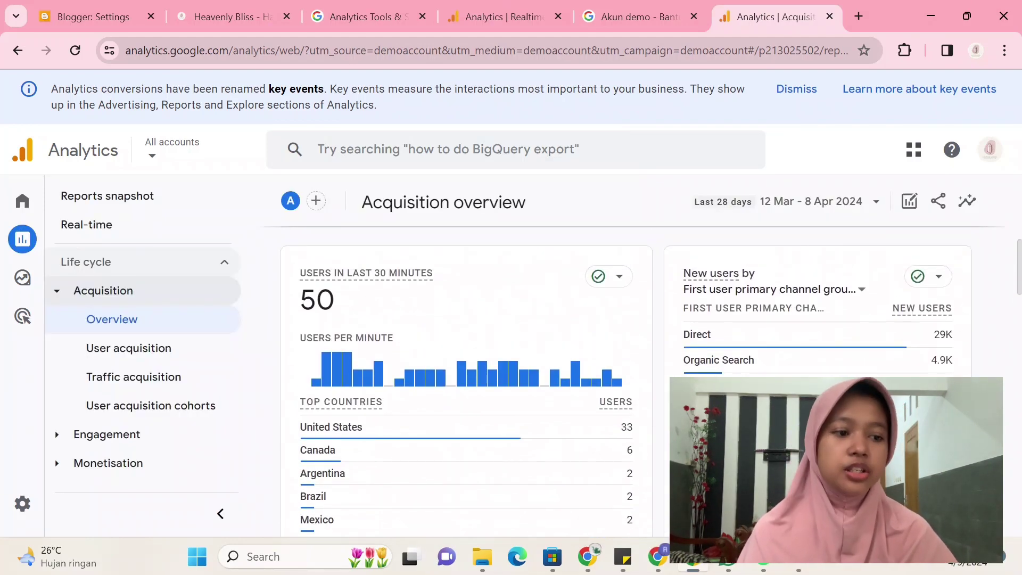
scroll(466, 373, "down", 8)
scroll(466, 373, "down", 6)
scroll(466, 373, "down", 6)
Open the User acquisition report and inspect its chart of new users by first user primary channel group over time
left_click(129, 347)
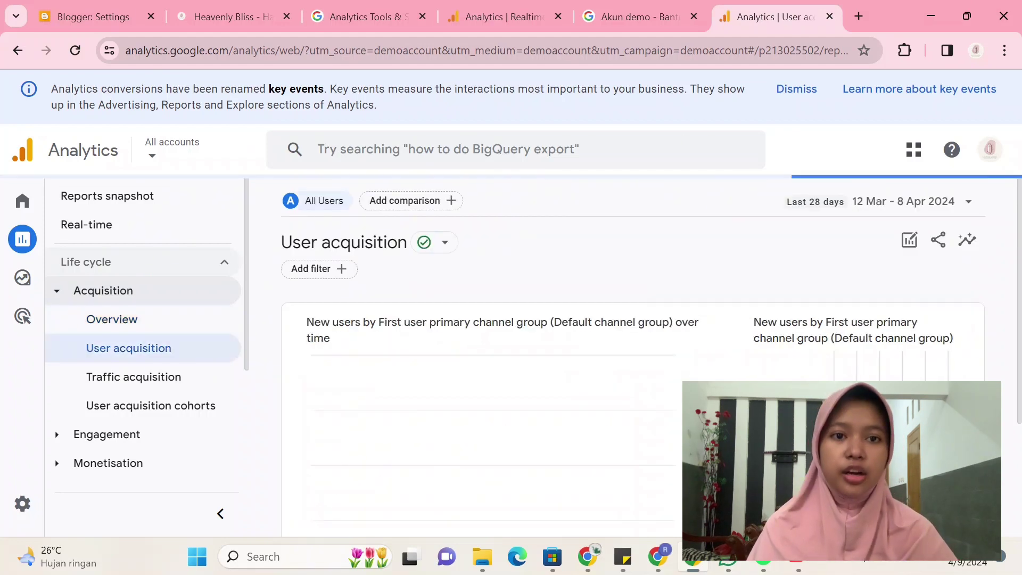
scroll(639, 373, "down", 4)
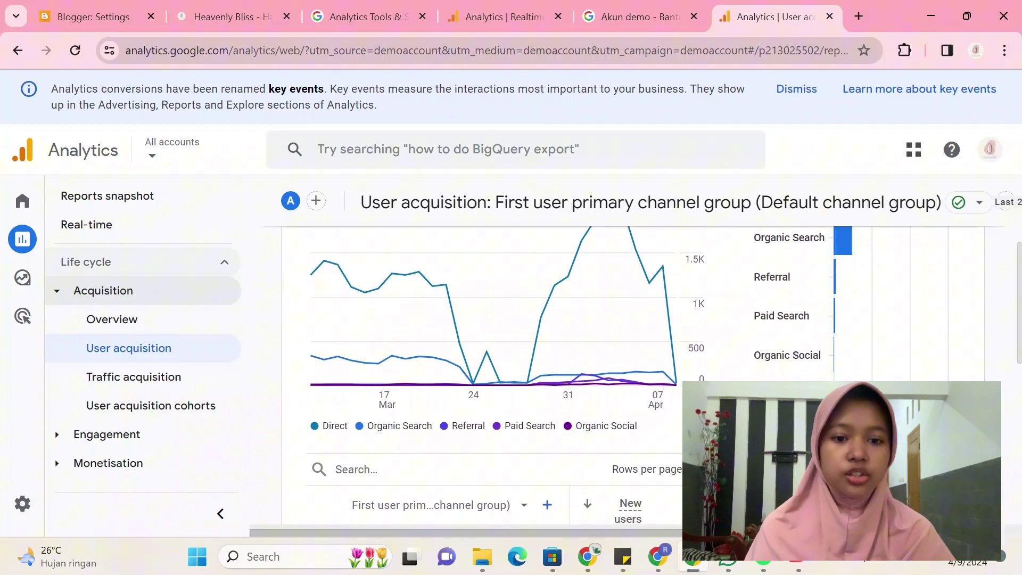
scroll(639, 373, "up", 1)
mouse_move(352, 372)
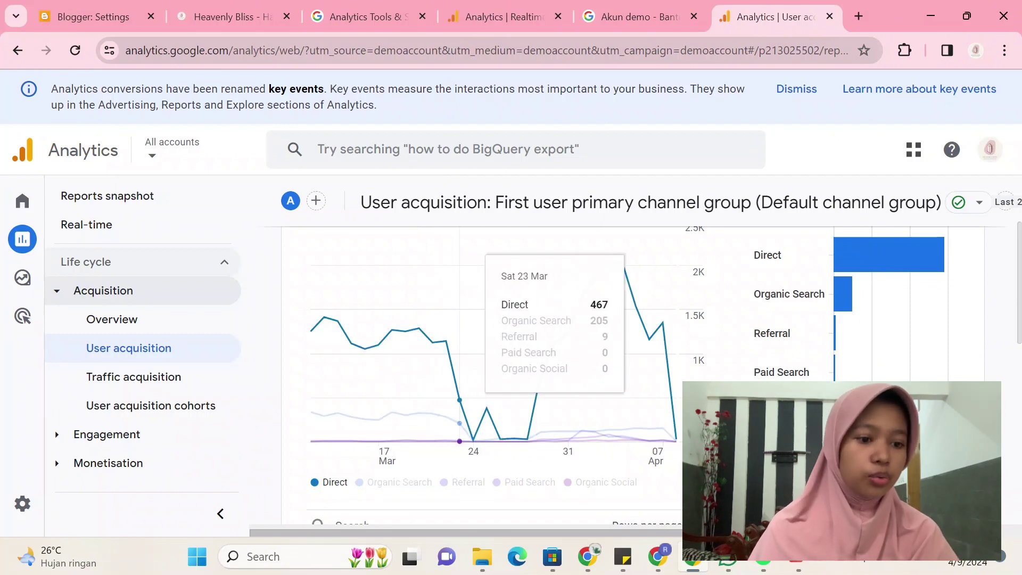
scroll(532, 346, "up", 2)
Open the Traffic acquisition report and inspect its charts of users by session primary channel group
left_click(160, 376)
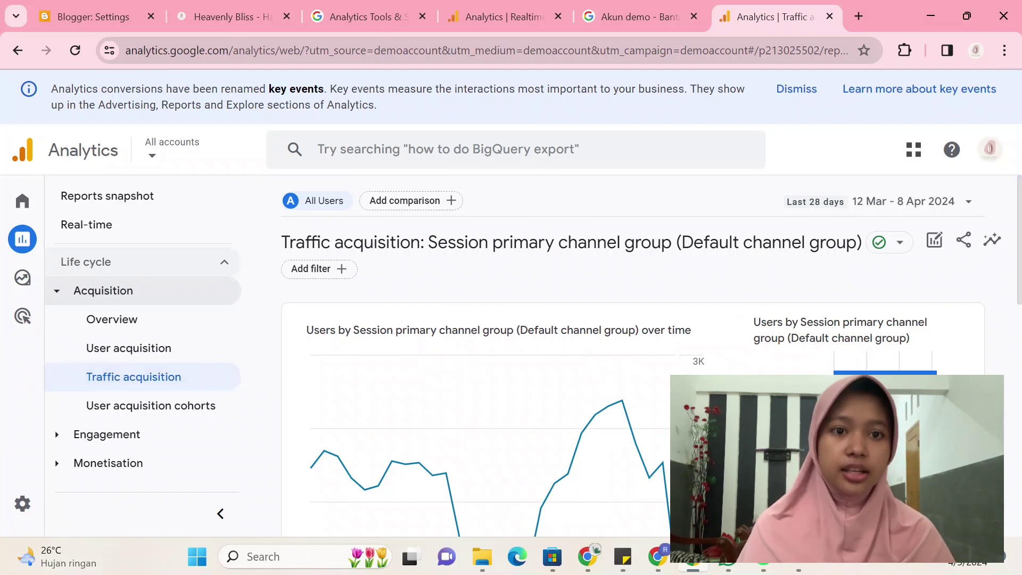
scroll(532, 372, "down", 3)
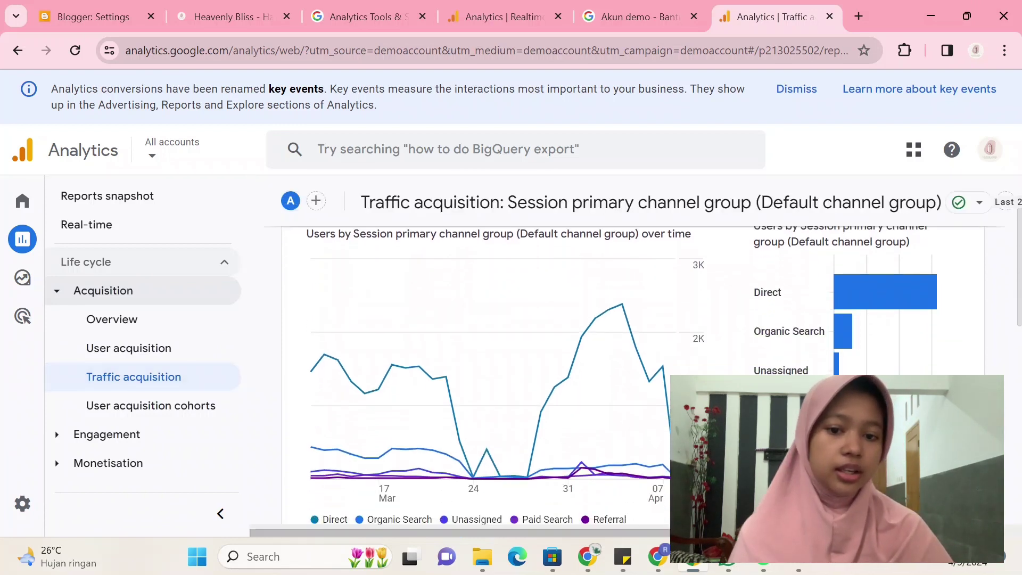
scroll(532, 373, "up", 2)
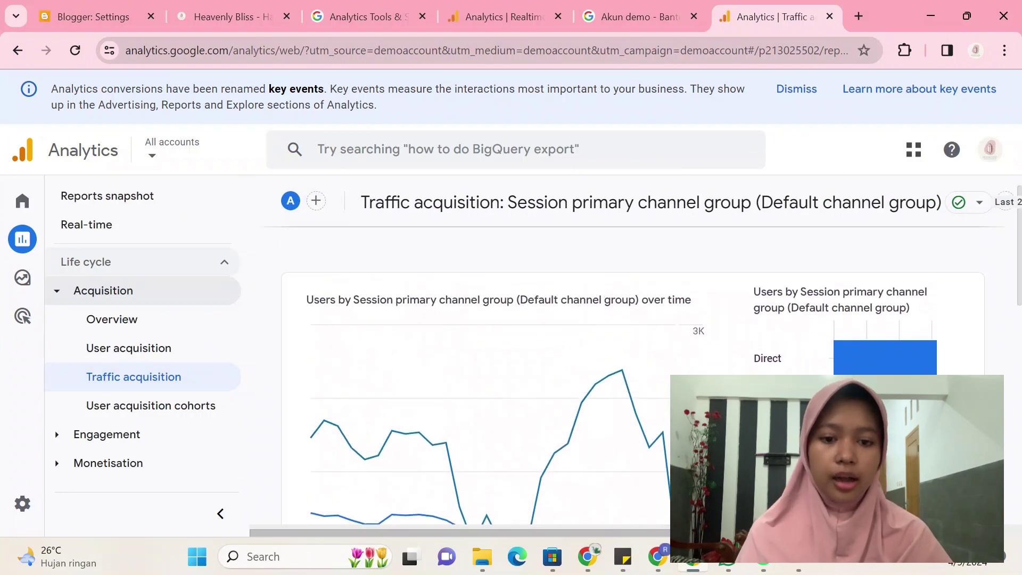
scroll(532, 373, "down", 3)
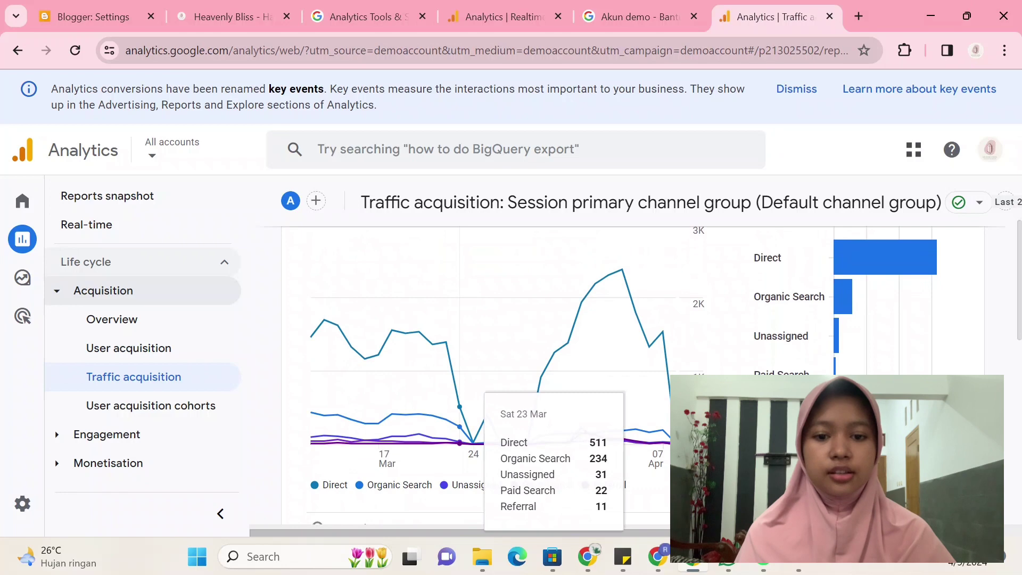
Examine the Traffic acquisition table's channel rows across all metric columns, including engagement rate, event count and key events
scroll(621, 375, "down", 1)
scroll(621, 372, "down", 10)
scroll(620, 373, "down", 1)
scroll(620, 373, "up", 1)
scroll(620, 383, "up", 1)
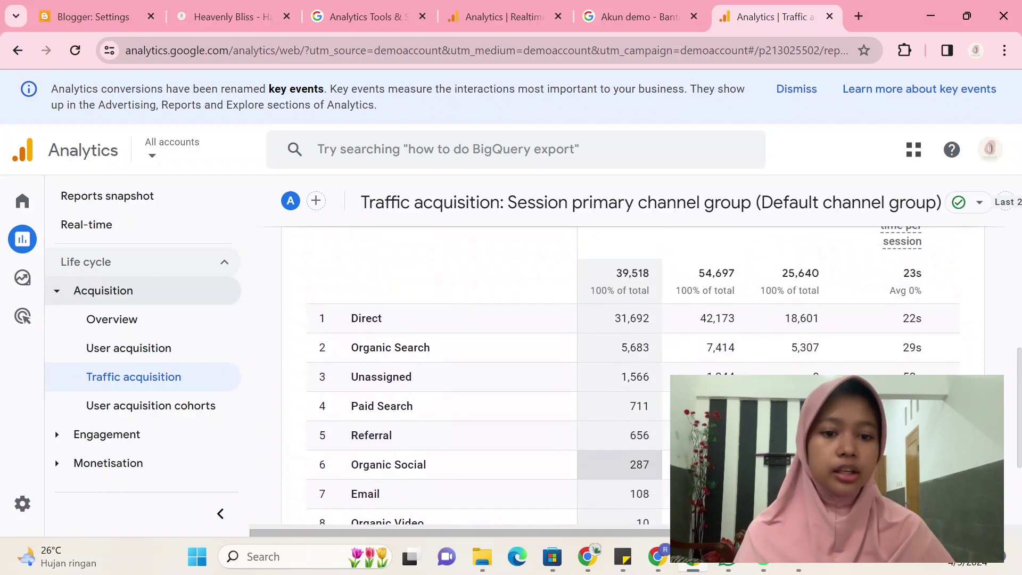
scroll(620, 377, "right", 5)
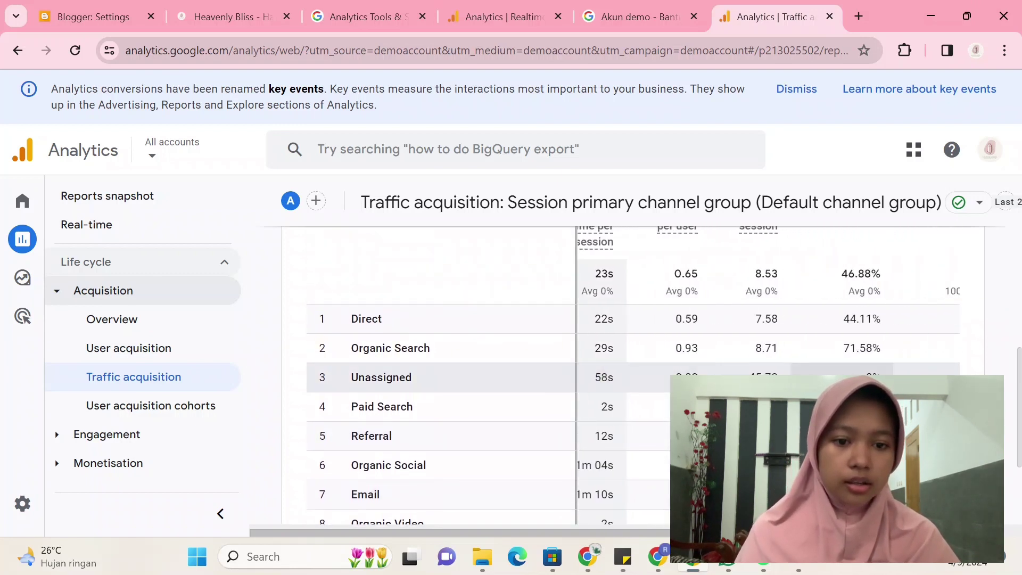
scroll(620, 376, "up", 1)
scroll(620, 367, "right", 3)
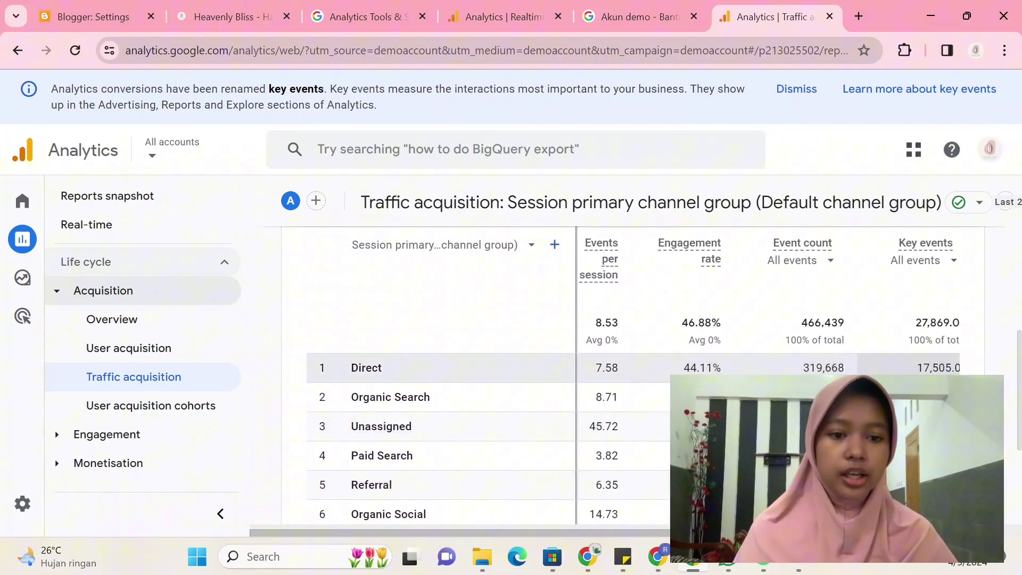
scroll(620, 367, "right", 2)
scroll(620, 367, "left", 10)
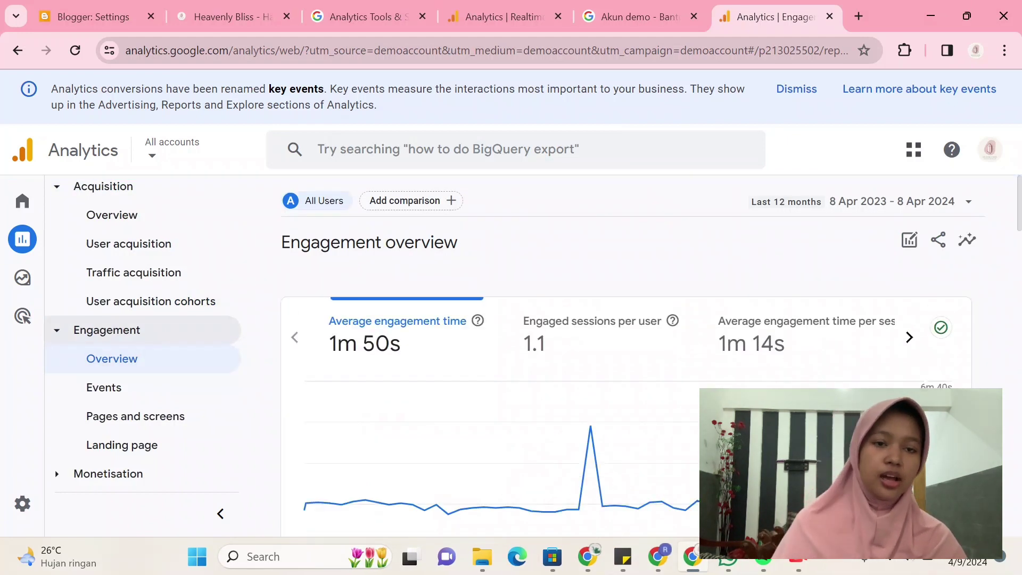
Set the Engagement overview report's date range to This year (Jan - Today) and apply it
scroll(625, 404, "down", 1)
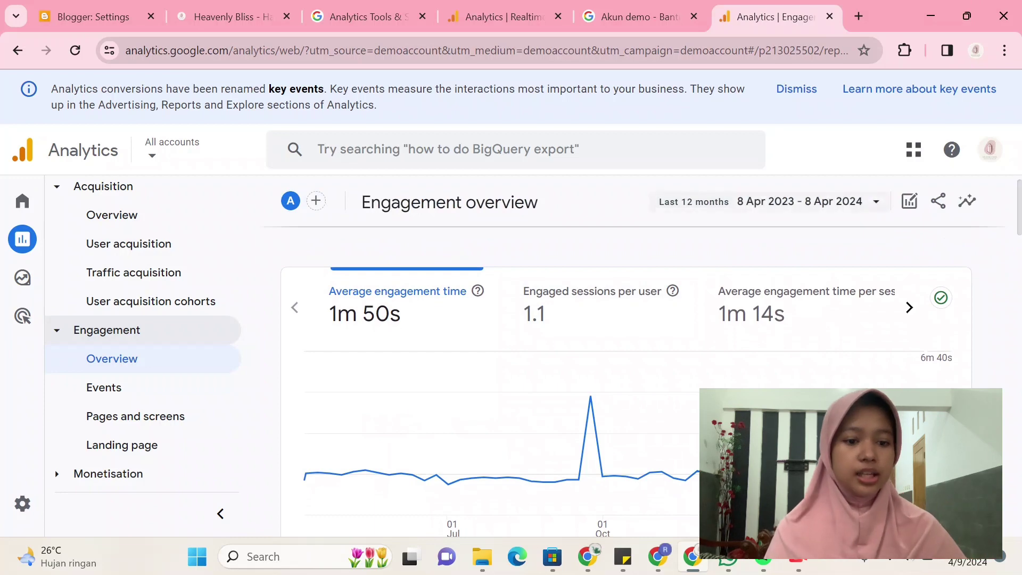
left_click(799, 201)
scroll(362, 348, "down", 1)
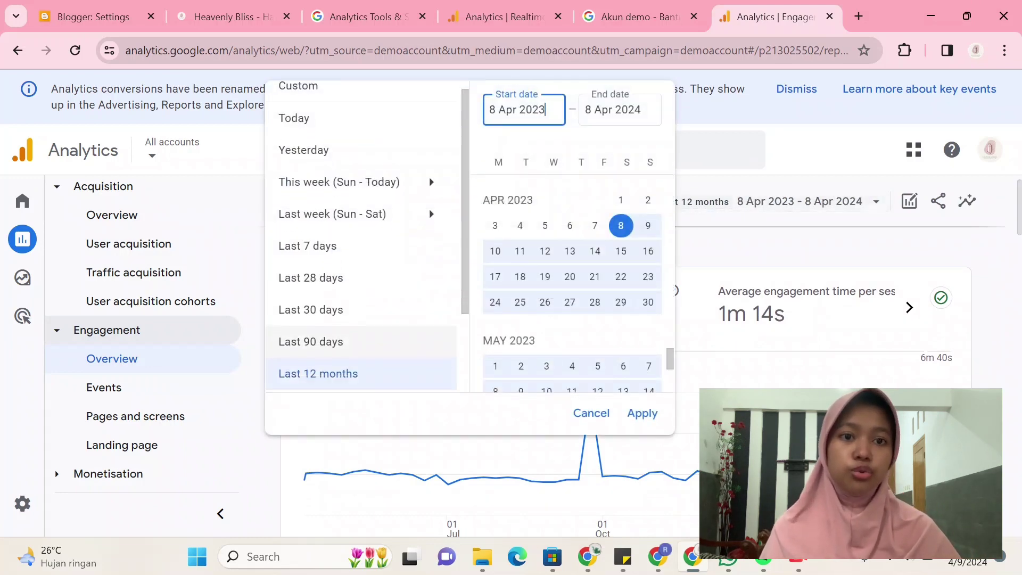
scroll(361, 346, "down", 1)
scroll(362, 341, "down", 1)
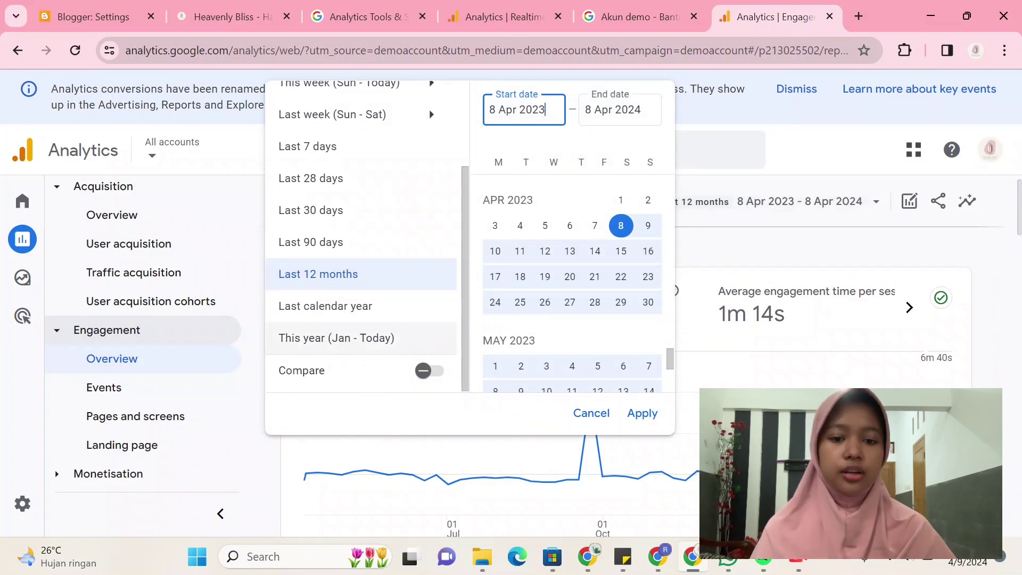
left_click(336, 338)
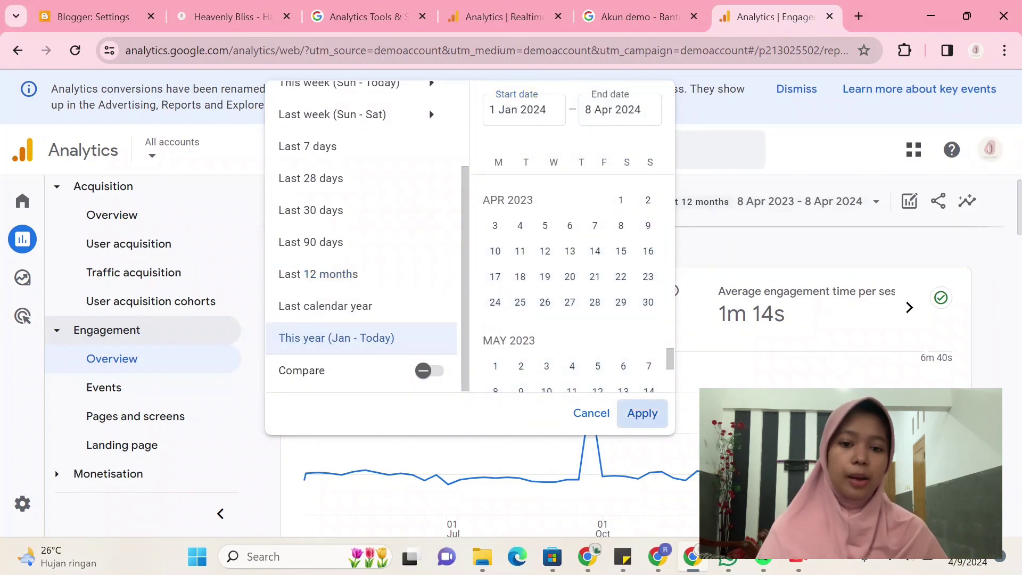
left_click(642, 413)
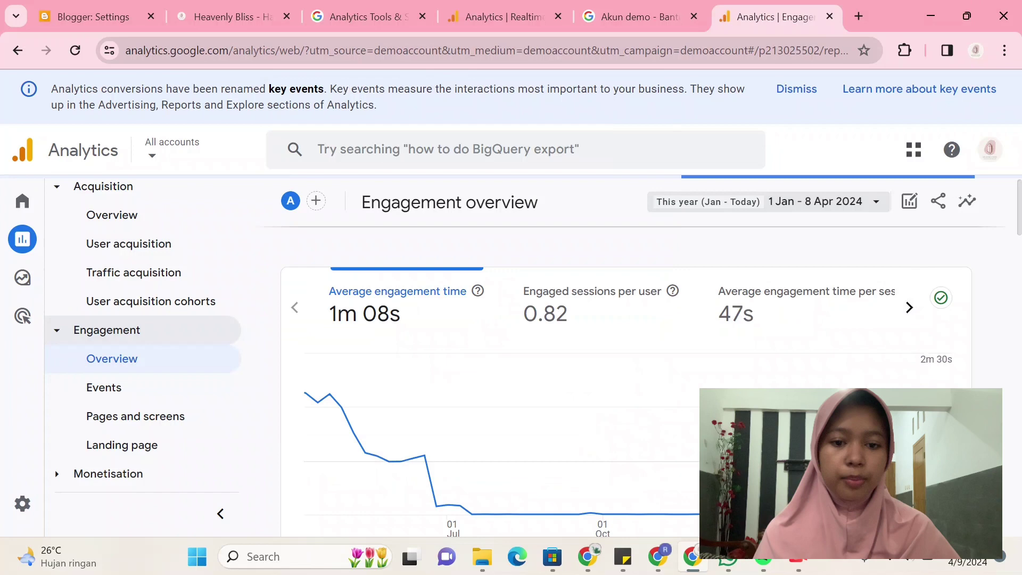
Examine the Engagement overview for this year, including top pages, event counts by name, page views and user activity over time
scroll(625, 368, "down", 2)
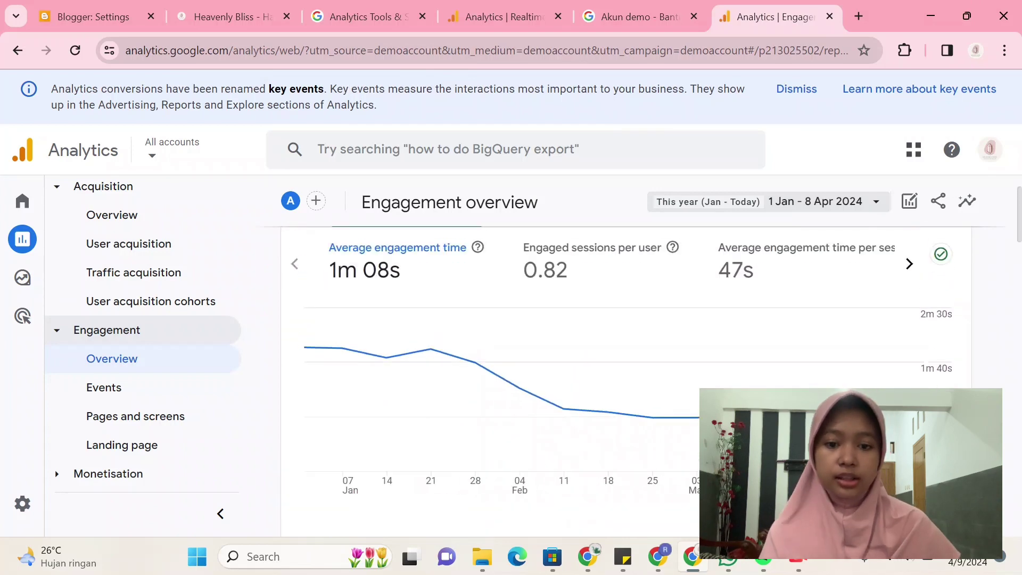
scroll(626, 368, "down", 6)
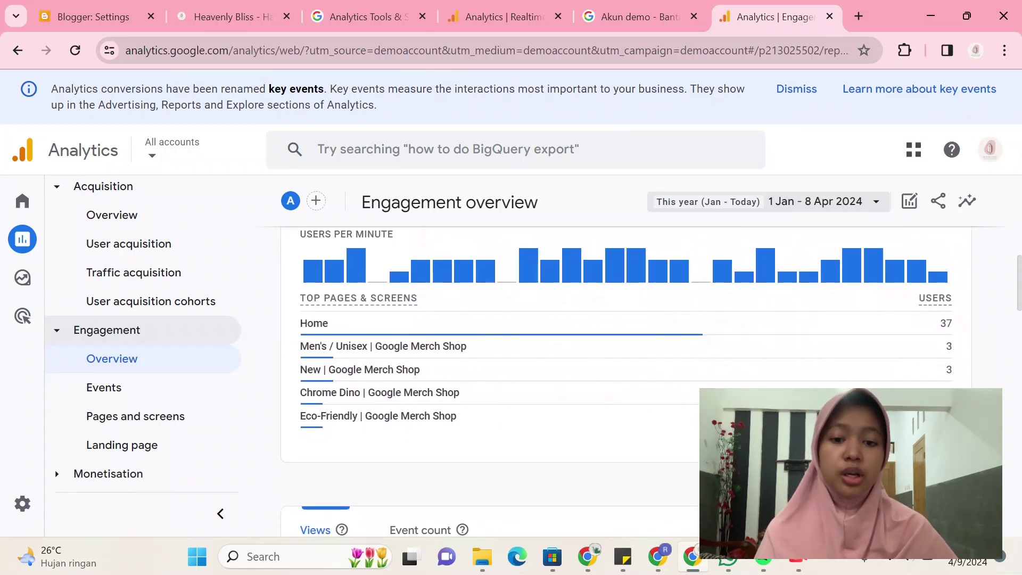
scroll(625, 367, "up", 2)
scroll(626, 367, "down", 1)
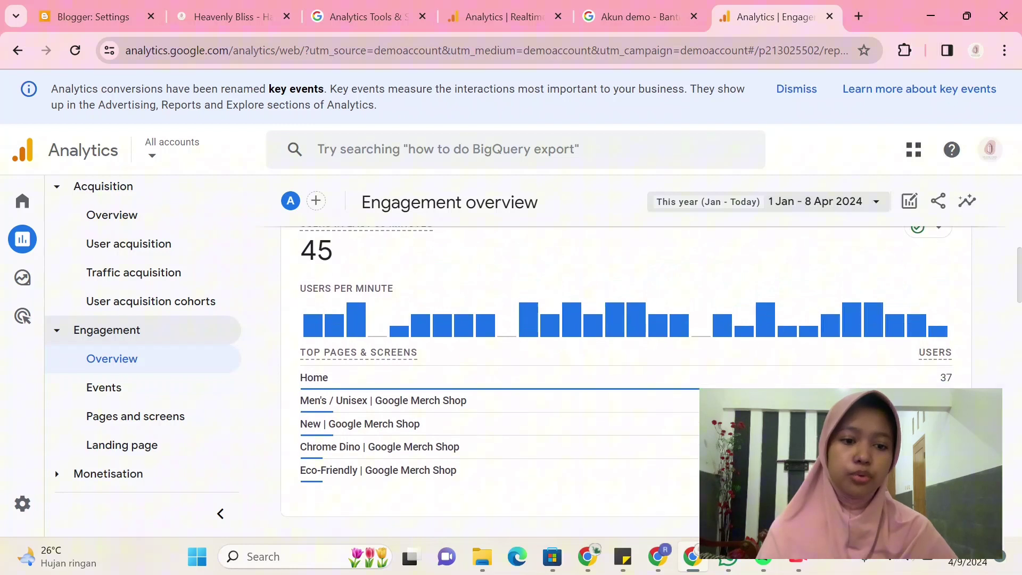
scroll(626, 367, "down", 6)
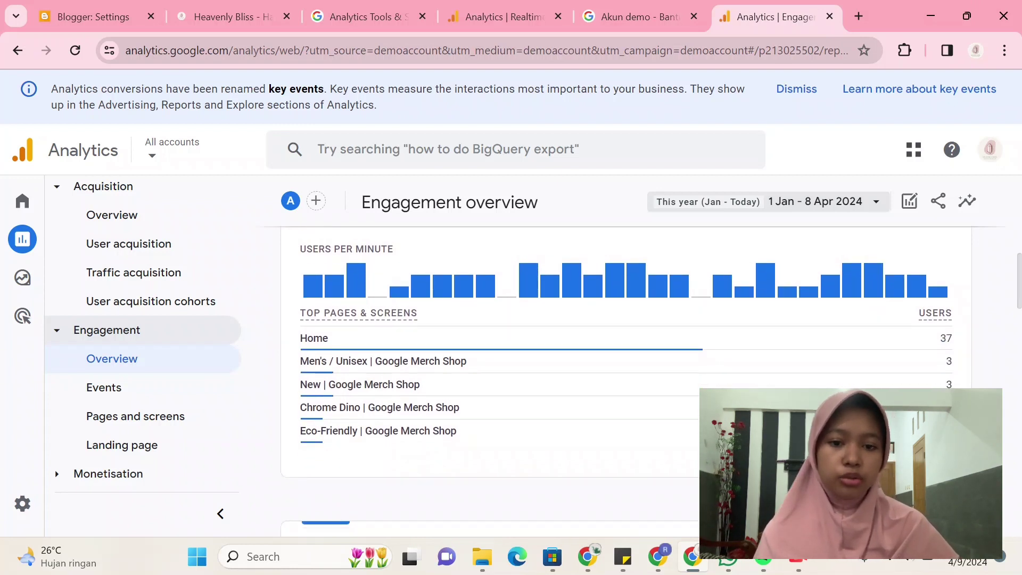
scroll(625, 367, "down", 2)
scroll(625, 367, "up", 2)
scroll(625, 367, "down", 6)
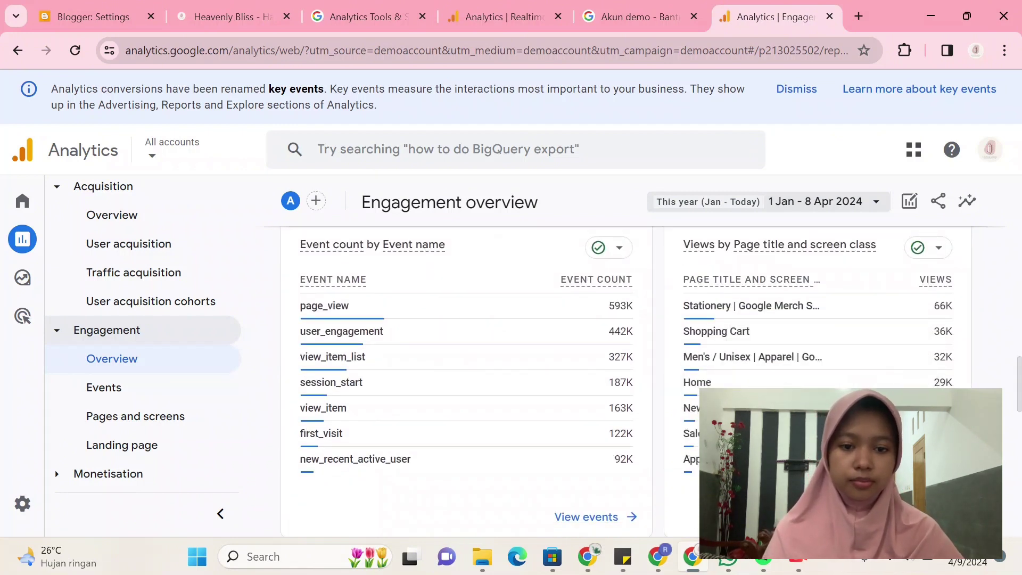
scroll(626, 367, "down", 8)
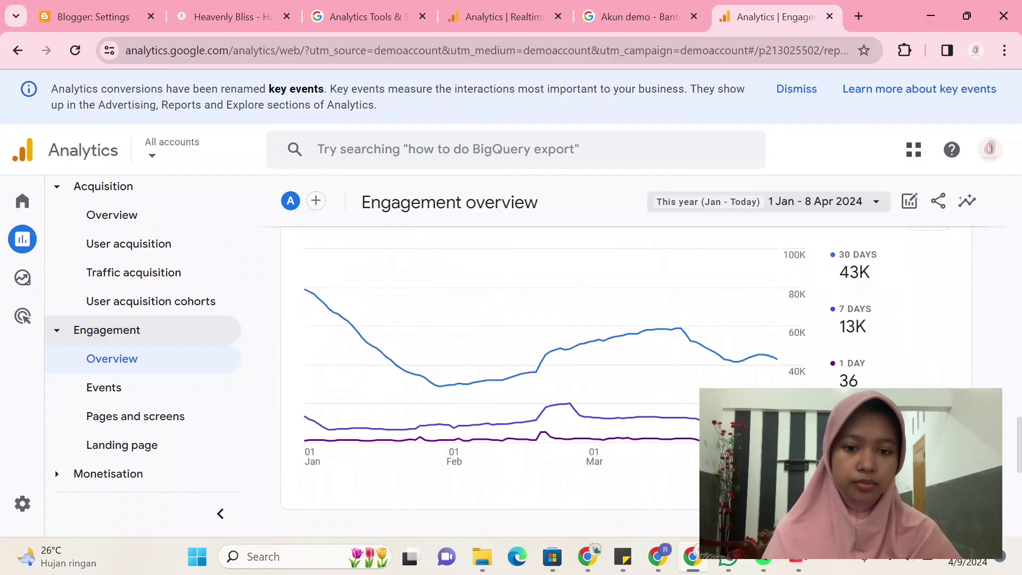
Examine the user stickiness and user activity over time charts in the Engagement overview
scroll(626, 367, "down", 8)
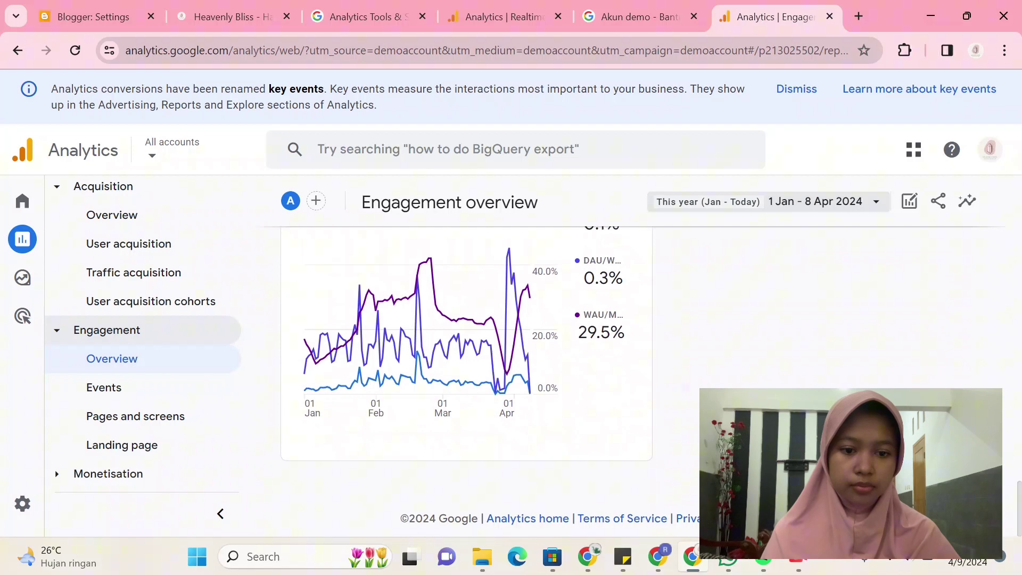
scroll(626, 368, "up", 7)
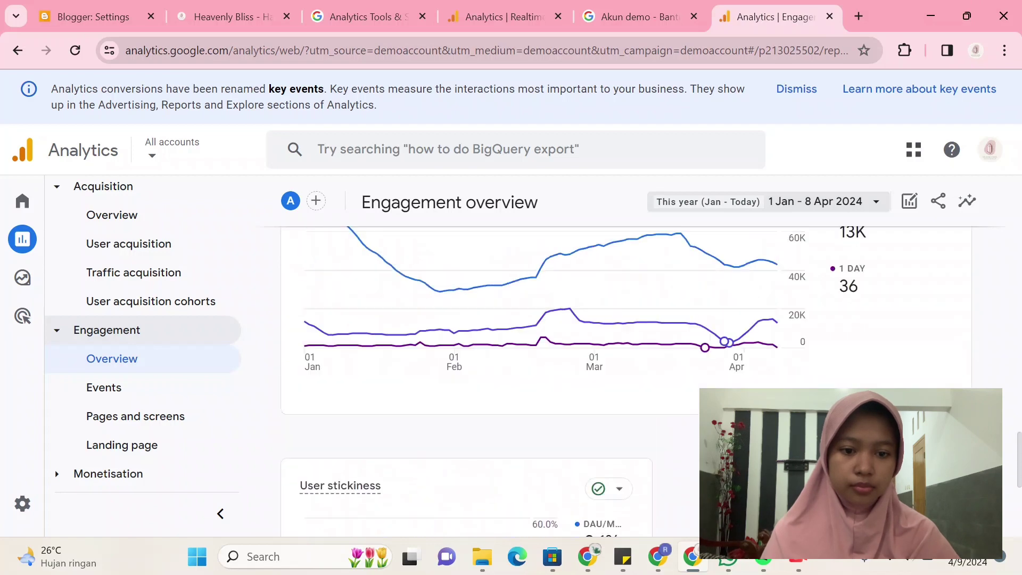
scroll(625, 367, "up", 1)
scroll(626, 367, "up", 3)
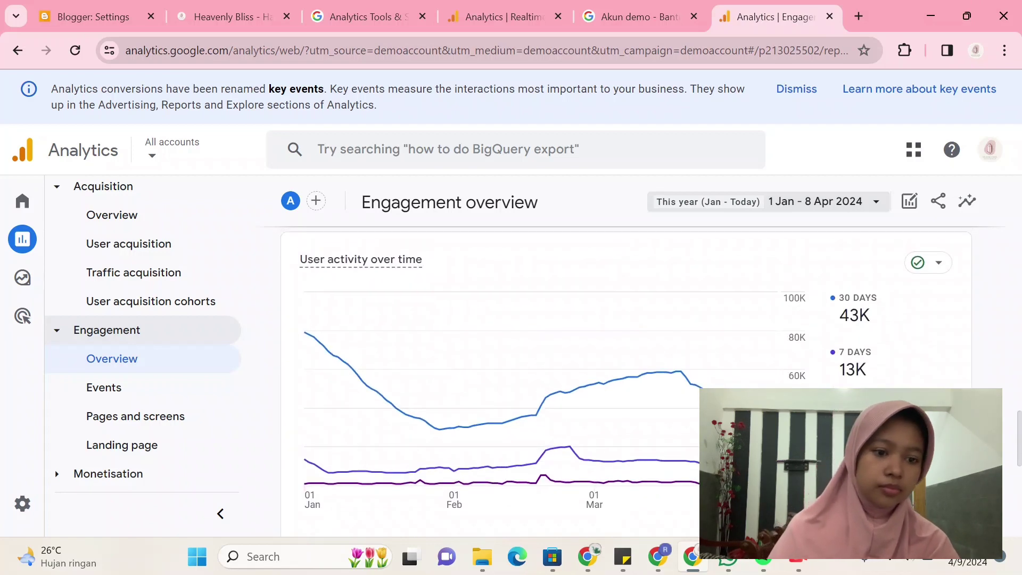
scroll(625, 367, "up", 7)
scroll(626, 367, "up", 2)
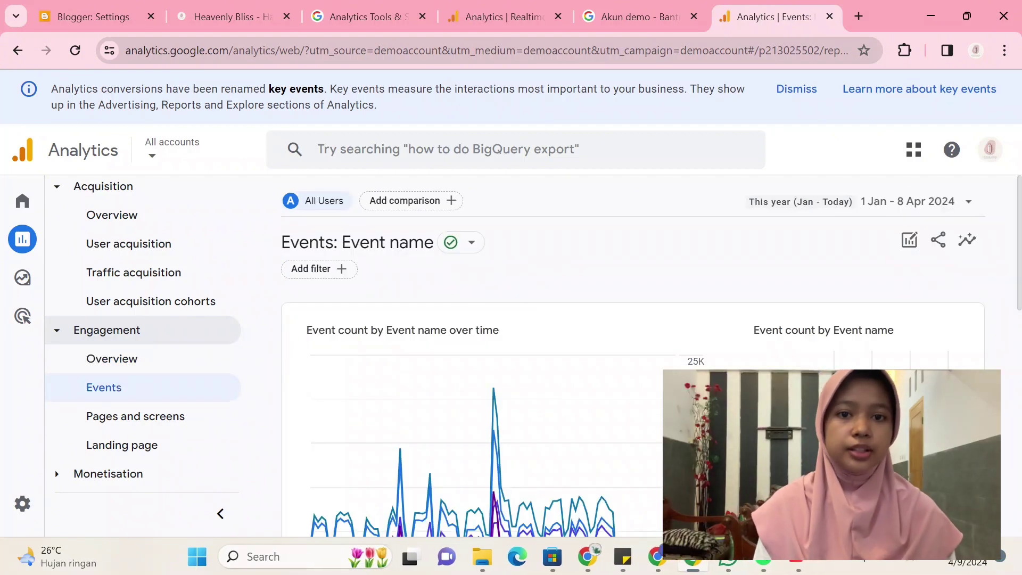
Examine the Events report's event count charts and its table of event names, counts, users and revenue
scroll(625, 372, "down", 6)
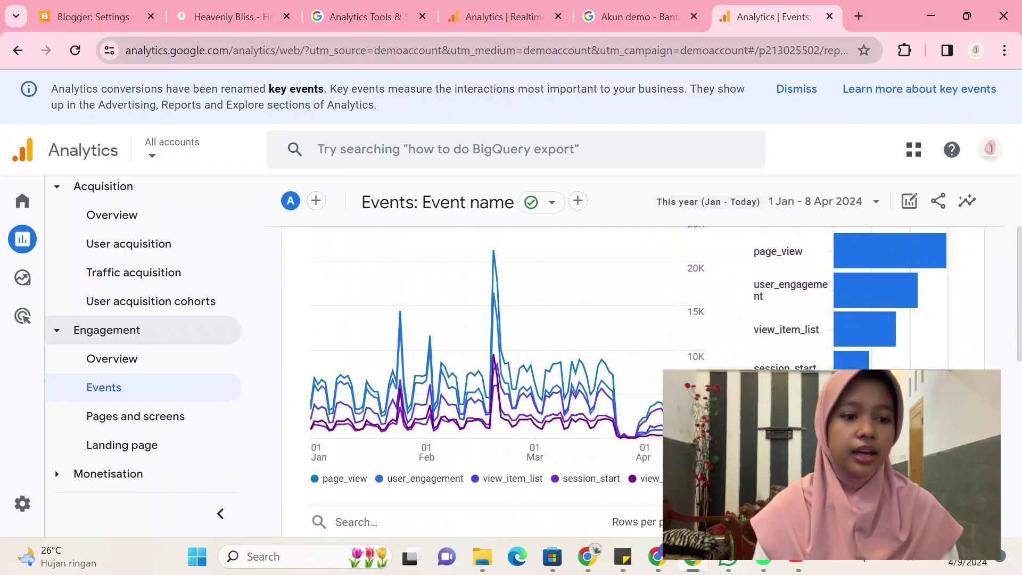
scroll(504, 373, "up", 1)
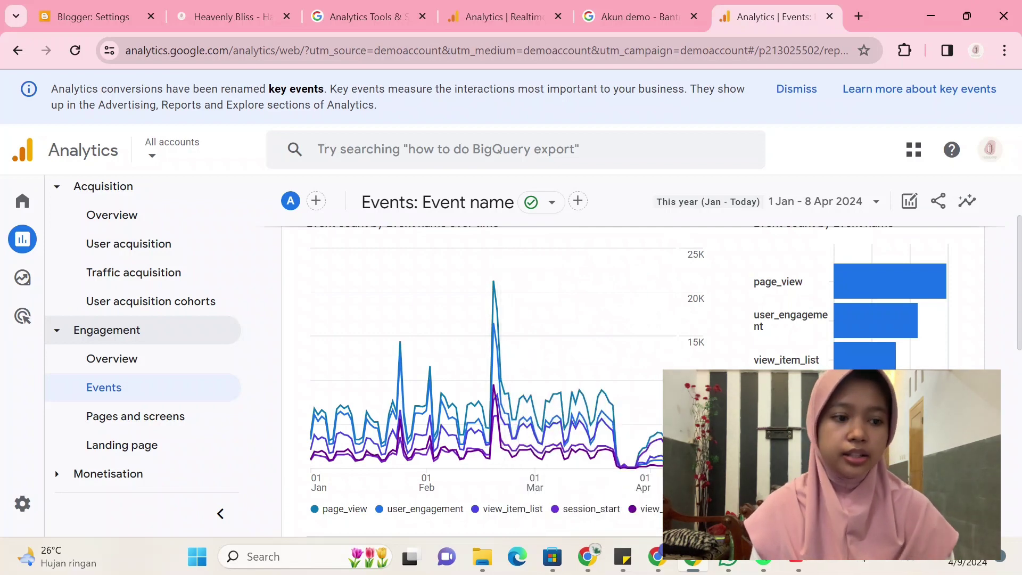
scroll(532, 372, "down", 5)
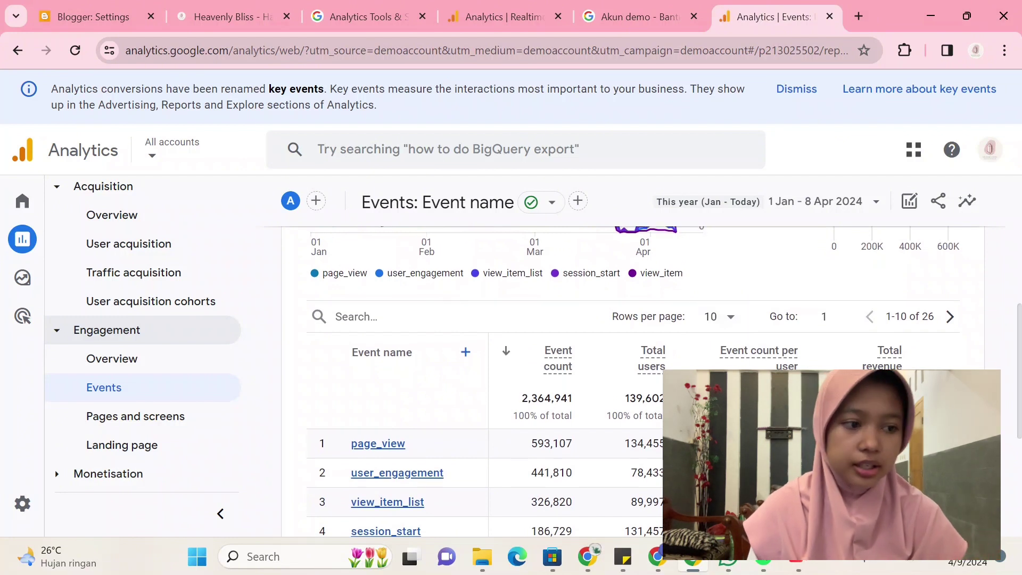
scroll(633, 380, "down", 2)
scroll(633, 381, "down", 1)
scroll(633, 380, "up", 1)
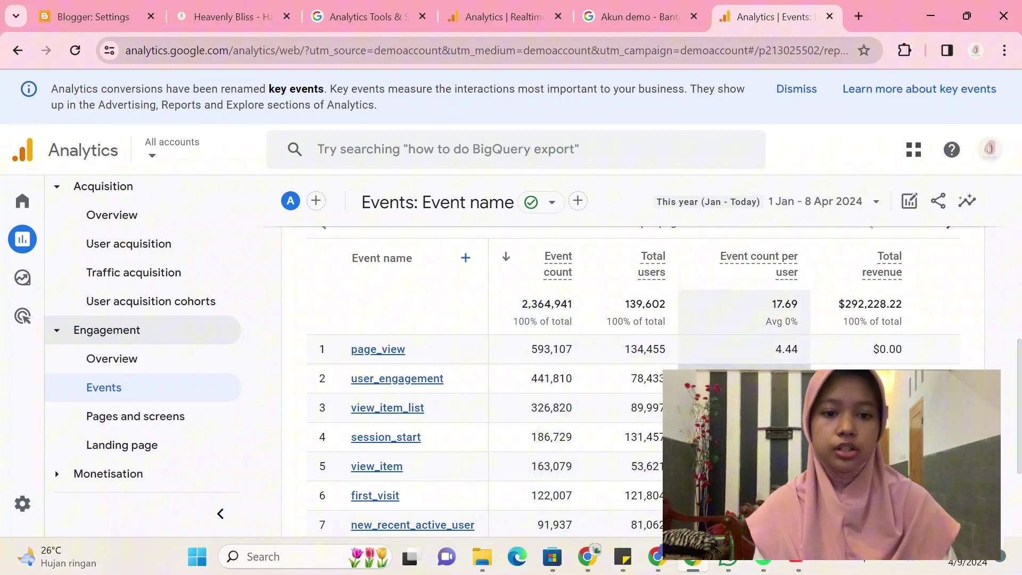
scroll(863, 320, "down", 1)
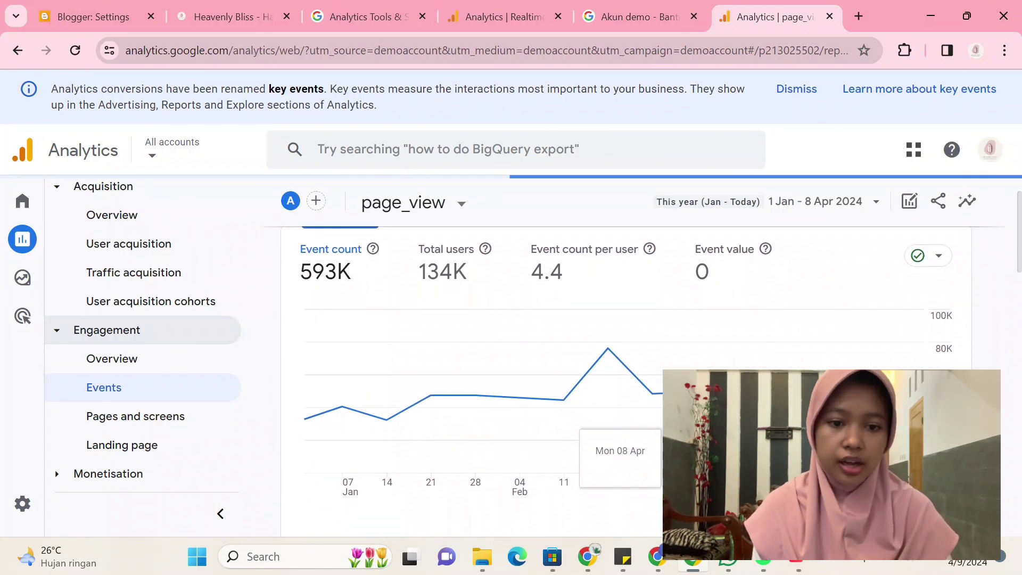
Examine the page_view event details, including realtime parameters, page titles, event count by country and gender, and events per session
scroll(585, 346, "down", 3)
scroll(585, 346, "down", 4)
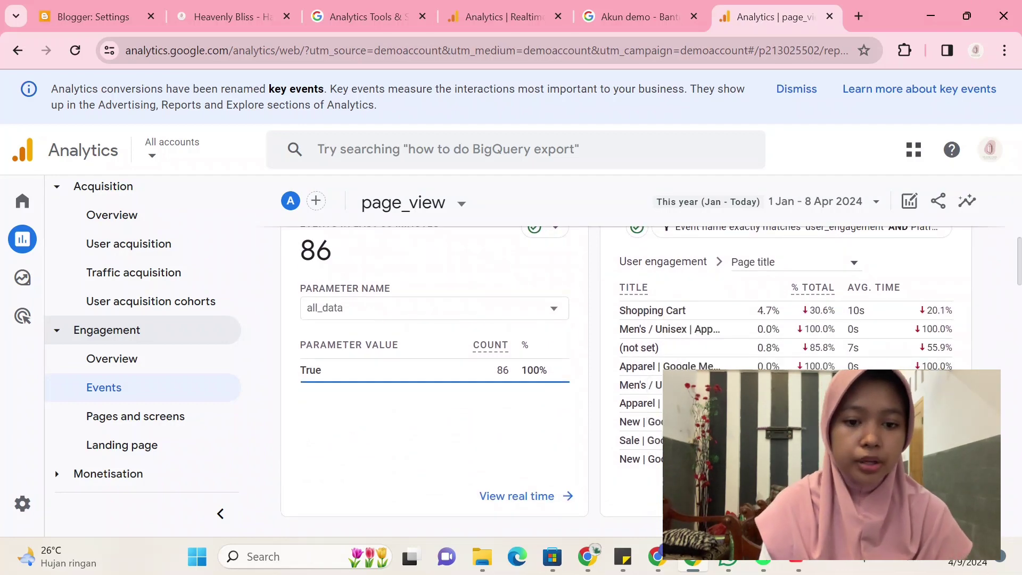
scroll(586, 346, "down", 6)
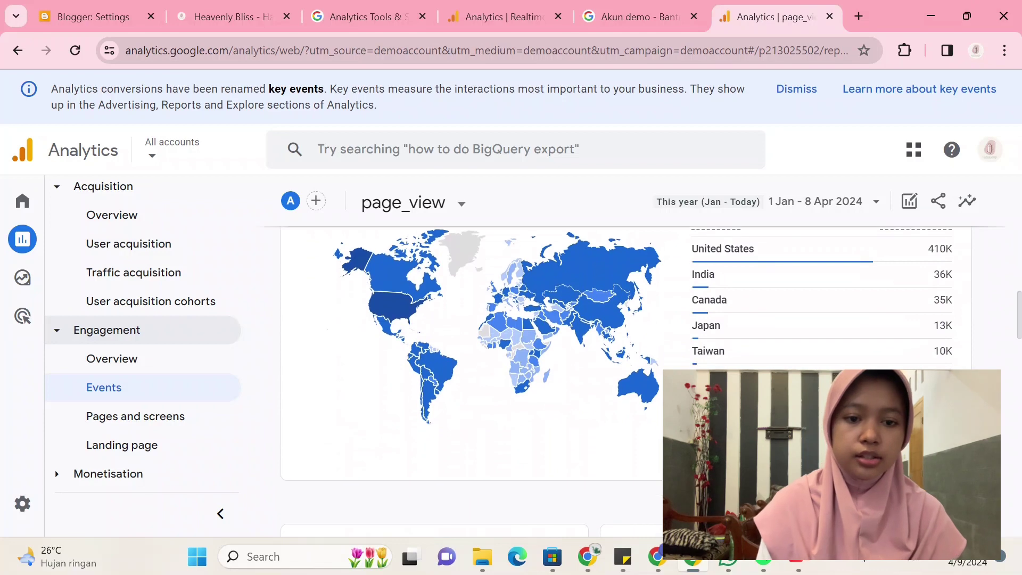
scroll(586, 346, "down", 5)
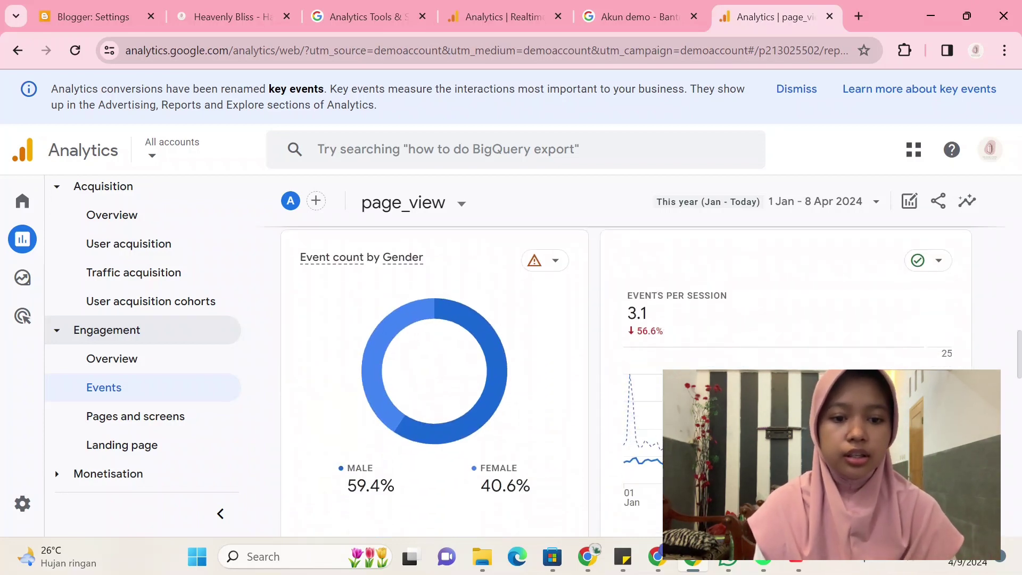
scroll(585, 346, "down", 1)
scroll(586, 346, "up", 1)
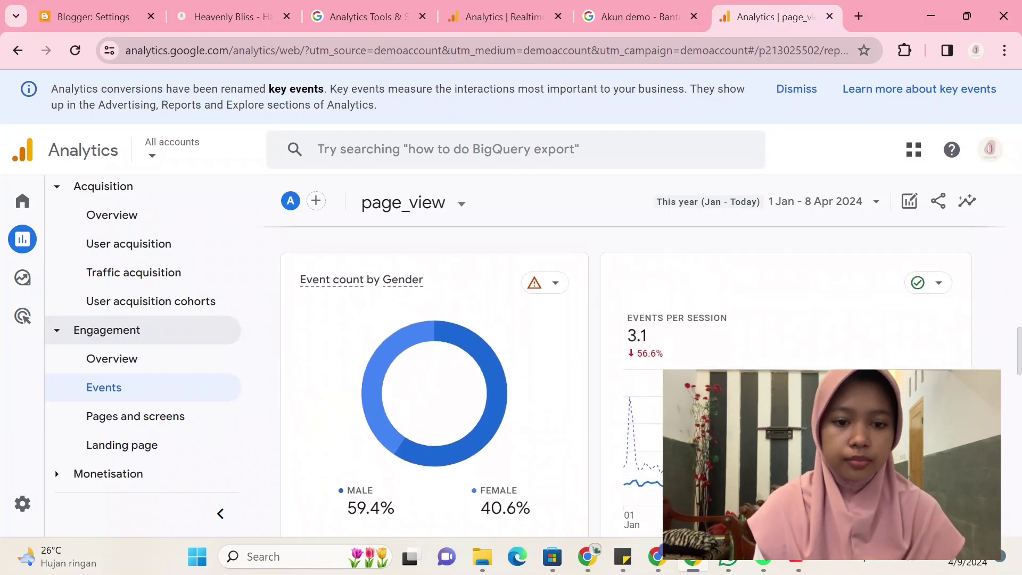
scroll(586, 346, "down", 7)
scroll(585, 346, "up", 1)
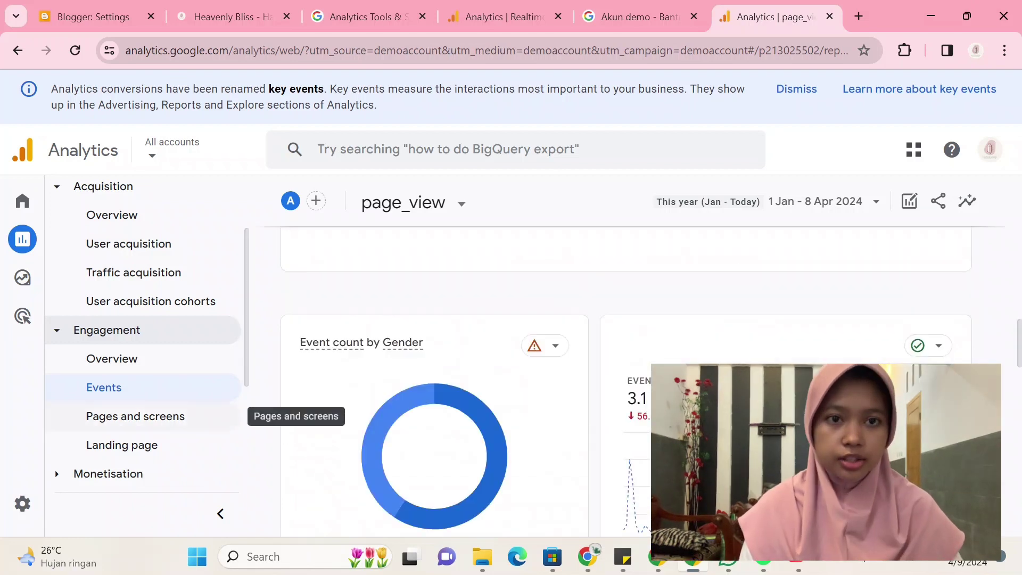
Open the Pages and screens report and examine its charts of views by page path and screen class
left_click(136, 416)
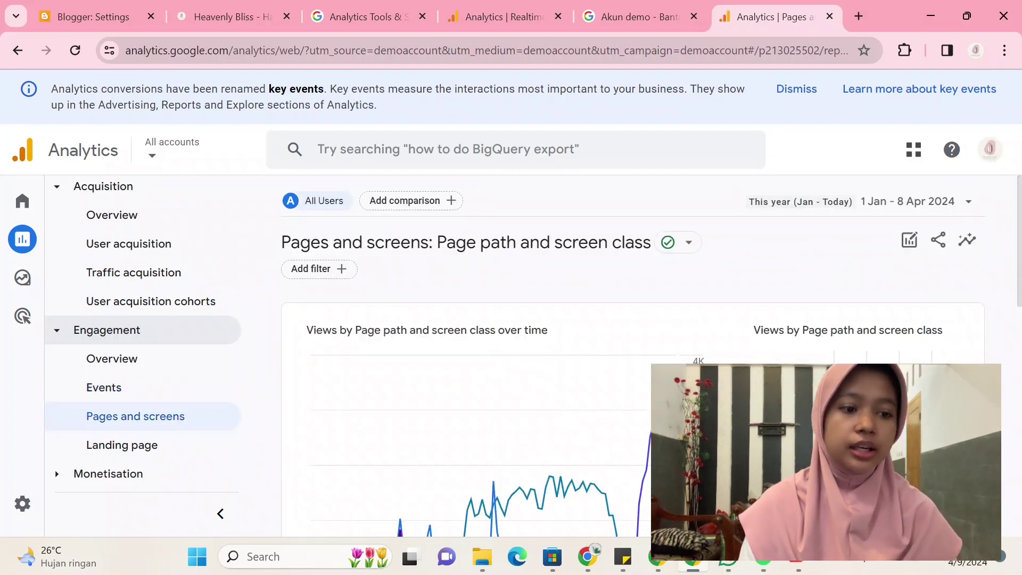
scroll(585, 346, "down", 2)
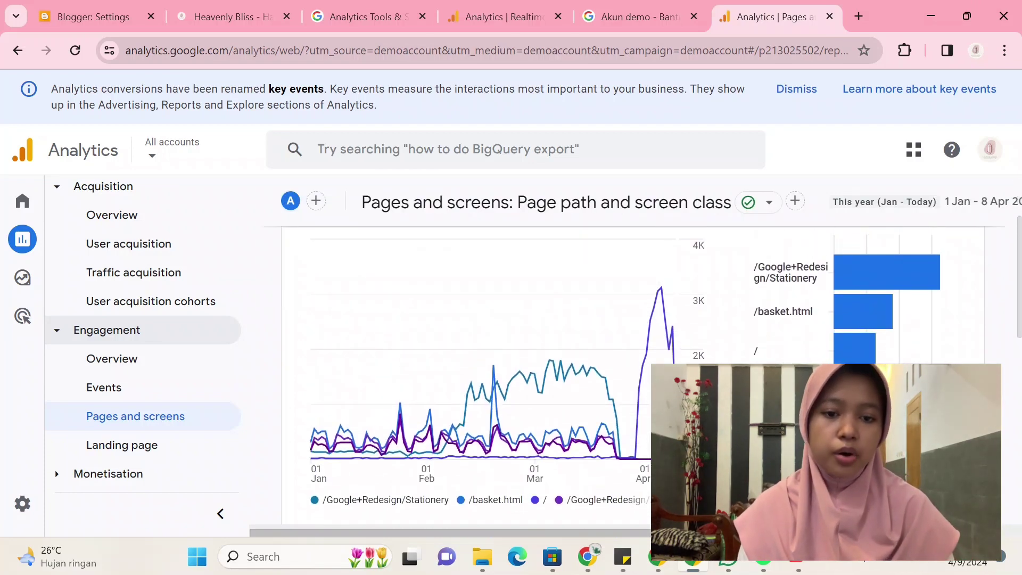
scroll(585, 346, "down", 3)
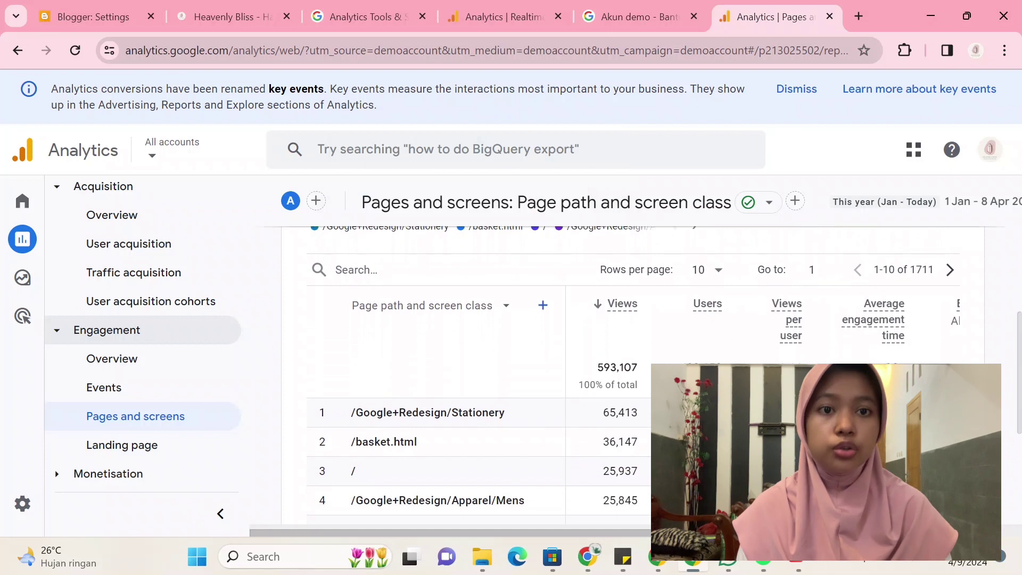
Examine the Pages and screens table's page path rows across views, users, average engagement time and the remaining metric columns
scroll(585, 346, "down", 2)
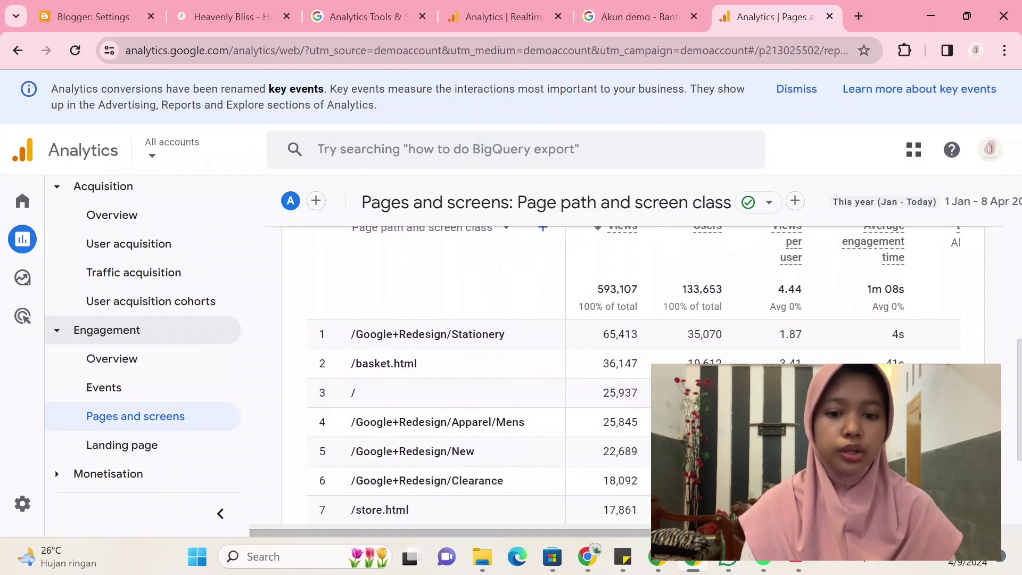
scroll(634, 372, "down", 1)
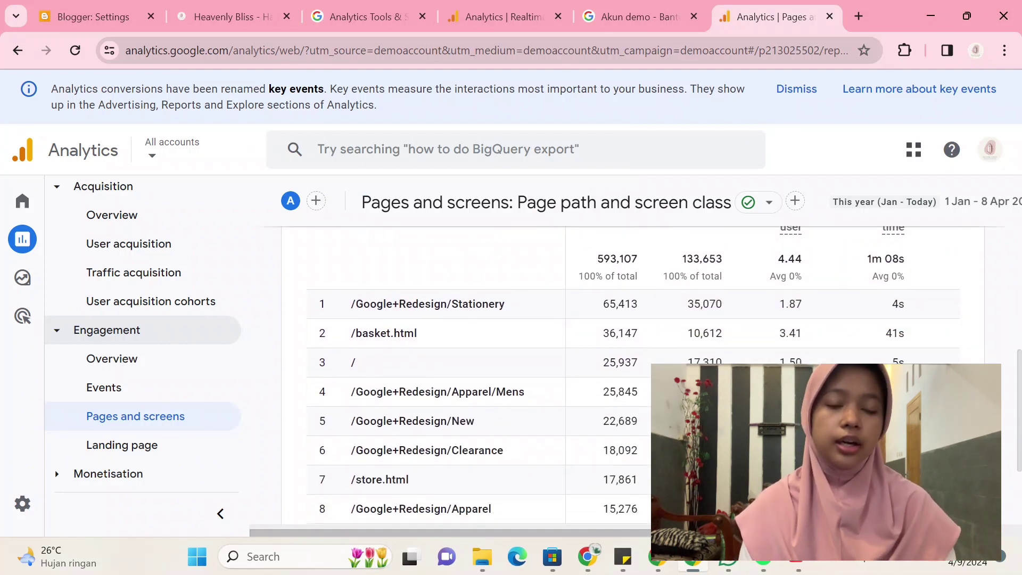
scroll(633, 372, "down", 2)
scroll(634, 372, "up", 3)
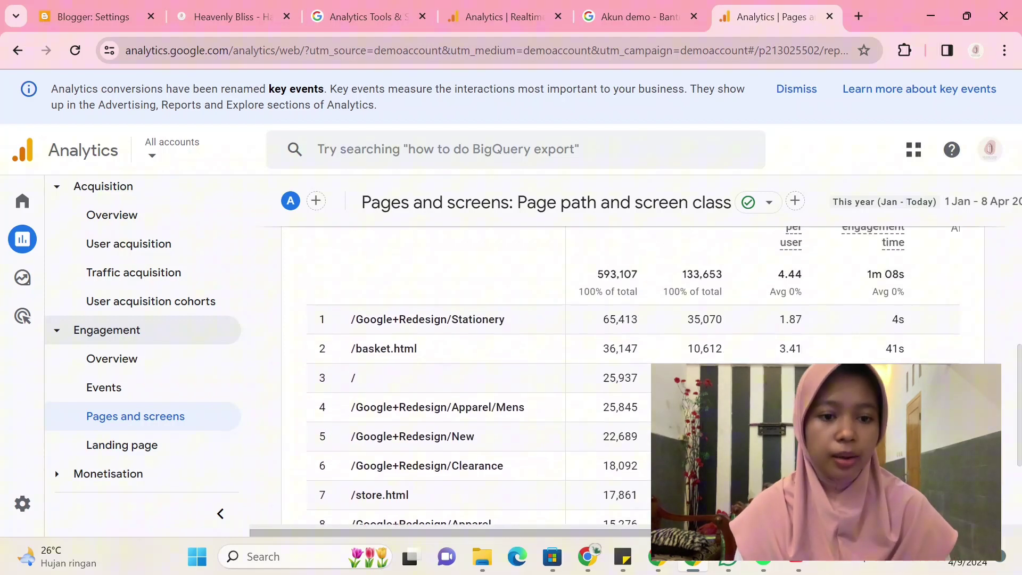
scroll(633, 373, "up", 2)
scroll(633, 373, "right", 3)
scroll(633, 373, "right", 2)
scroll(633, 373, "up", 5)
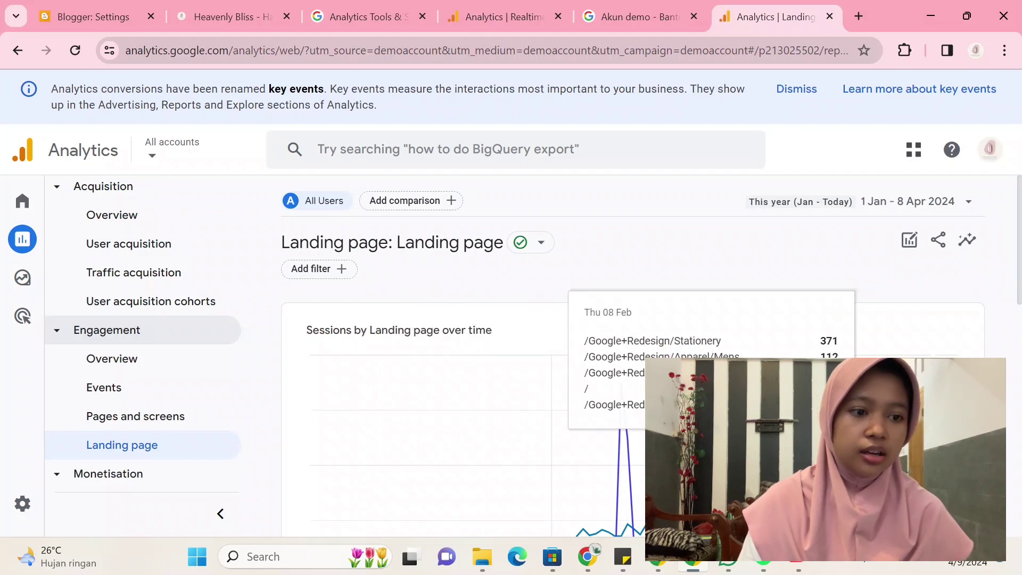
Examine the Landing page report's sessions over time chart and its table of landing page rows
scroll(532, 372, "down", 5)
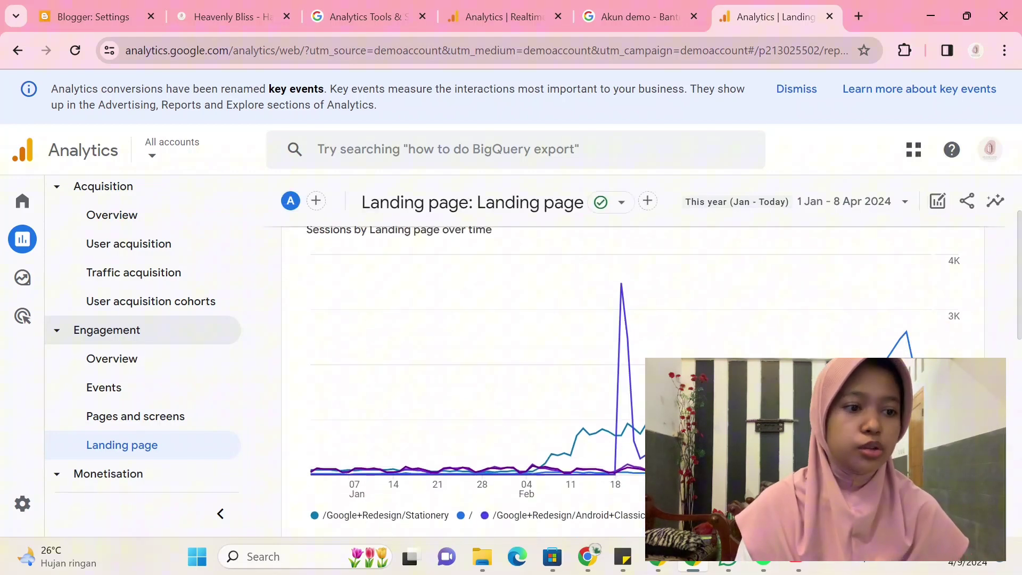
scroll(533, 372, "down", 5)
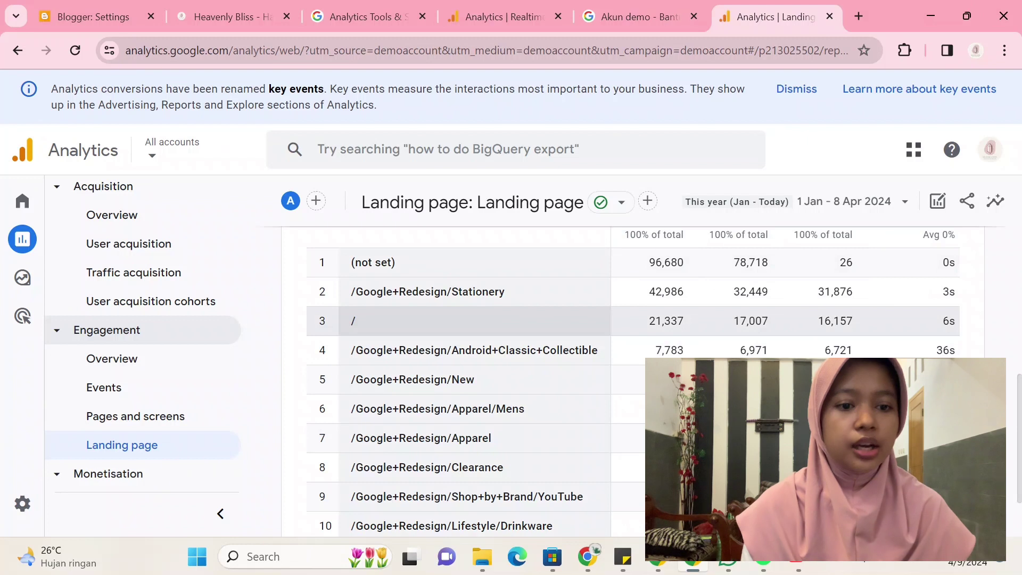
scroll(479, 346, "down", 2)
scroll(479, 346, "up", 1)
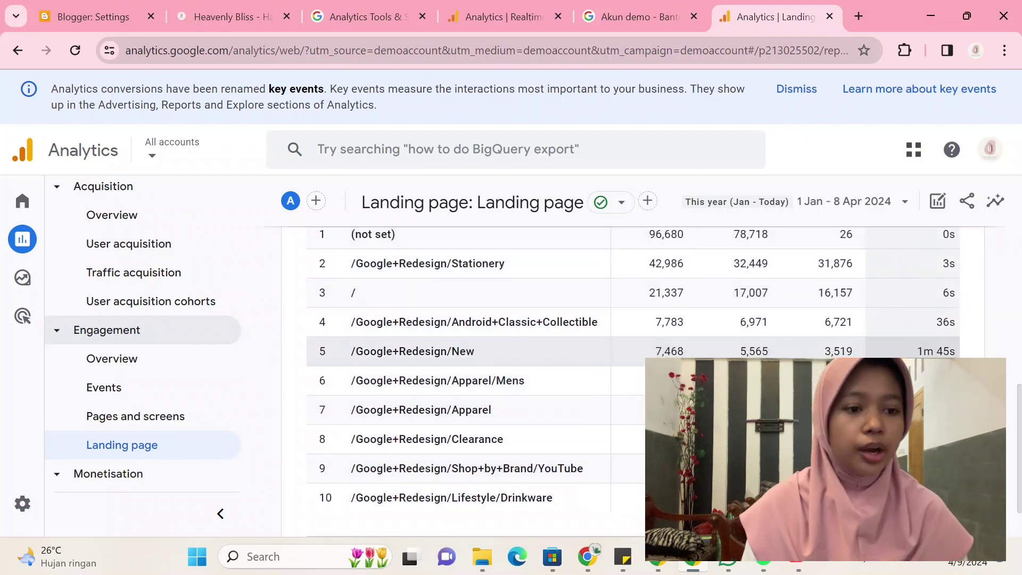
scroll(532, 351, "up", 5)
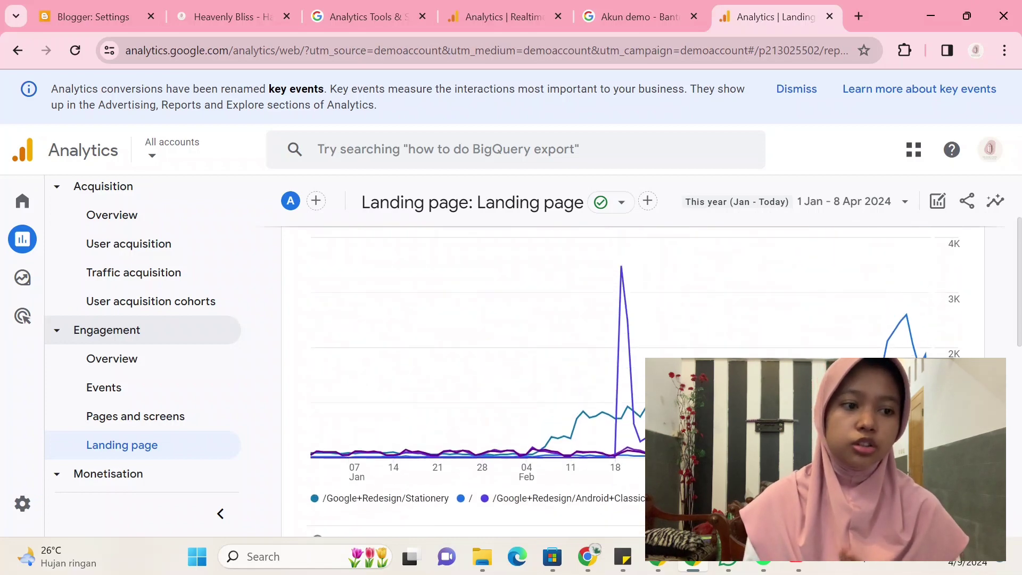
scroll(532, 351, "up", 1)
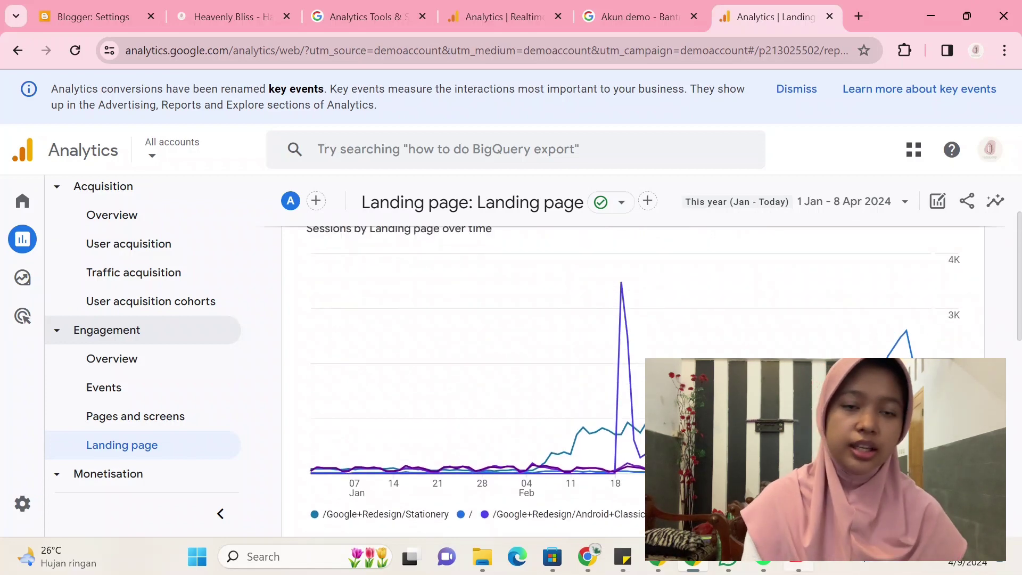
Open the Monetisation overview report and examine its total revenue chart for this year
scroll(143, 335, "down", 3)
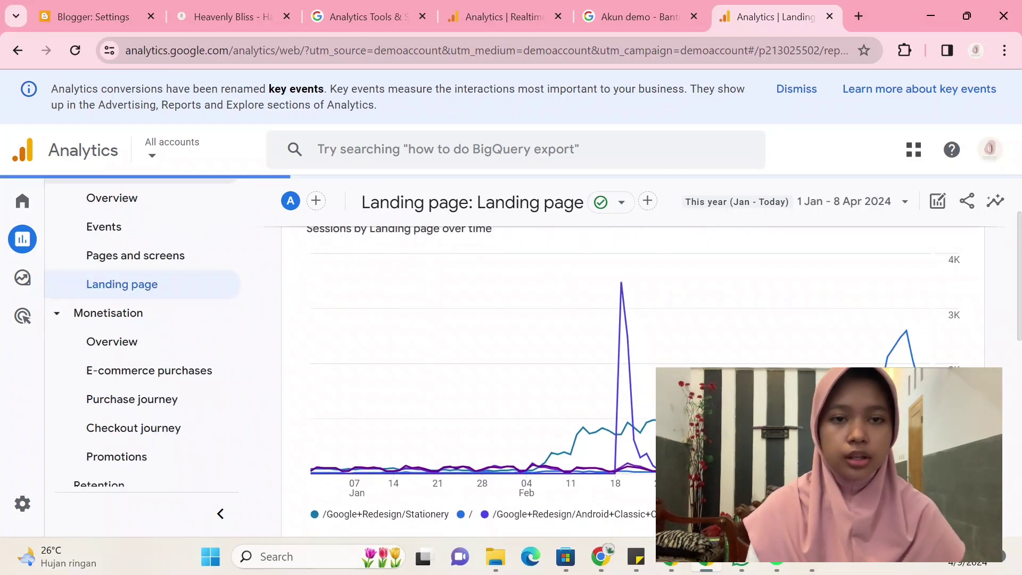
left_click(112, 342)
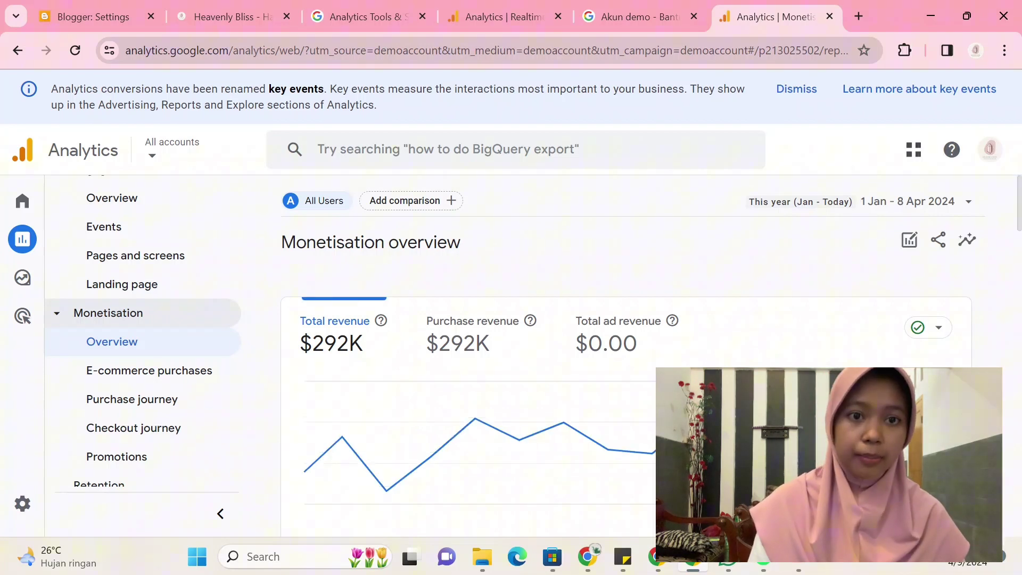
scroll(626, 401, "down", 2)
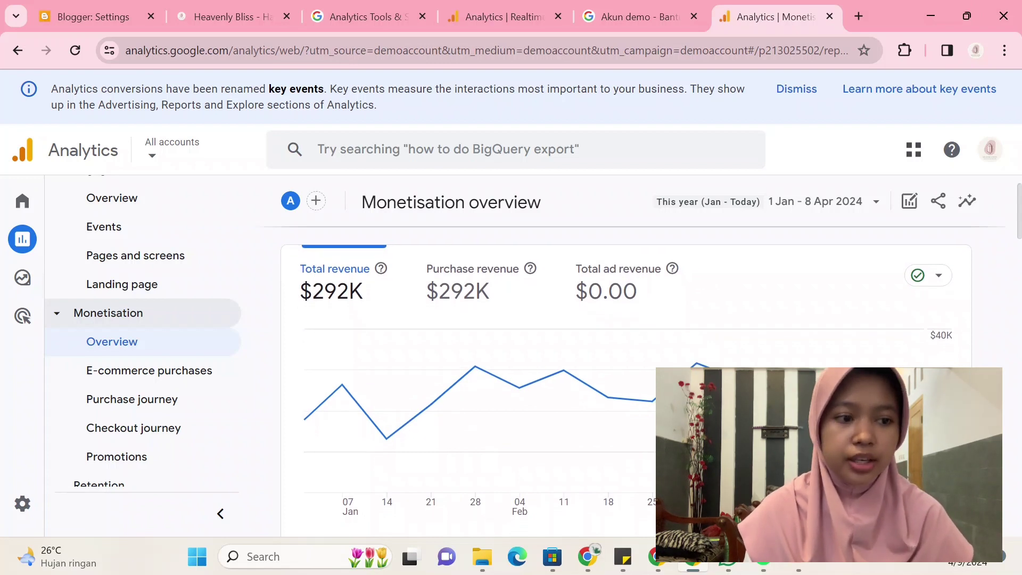
scroll(626, 389, "down", 1)
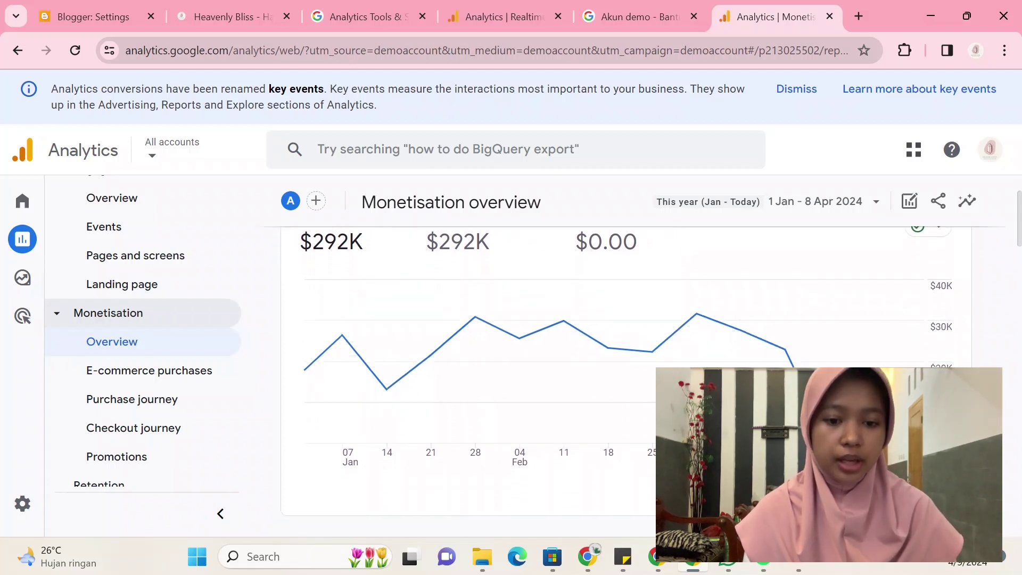
Display First time purchasers in the purchasers chart, and review average purchase revenue per user and the items purchased cards
scroll(626, 381, "down", 7)
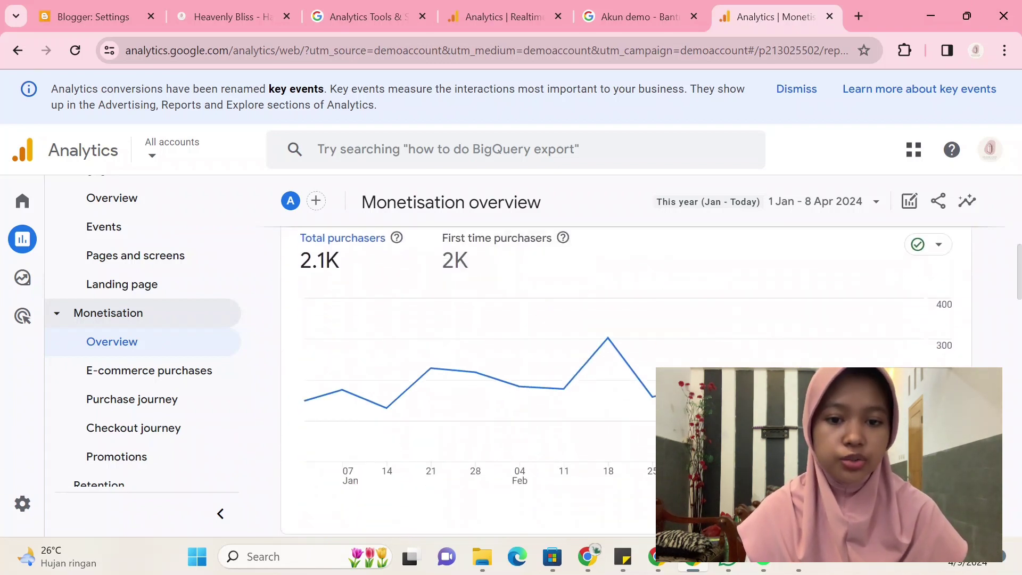
left_click(506, 258)
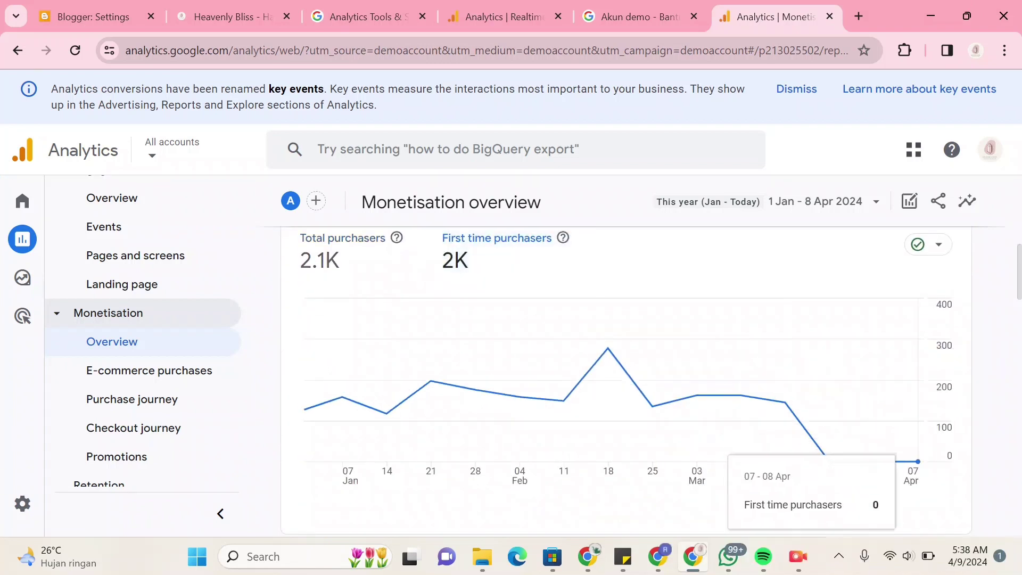
scroll(626, 380, "down", 10)
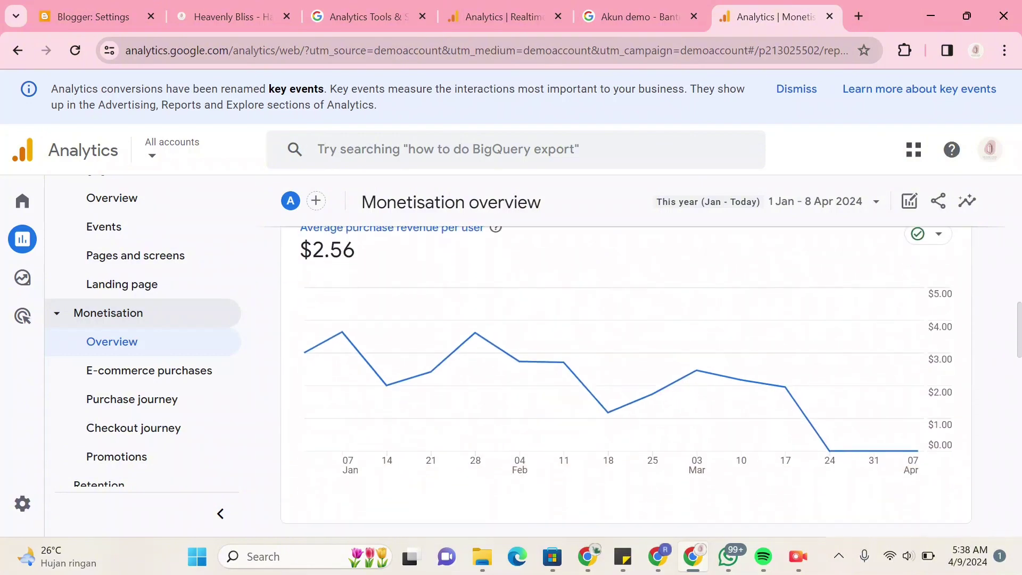
scroll(626, 380, "down", 4)
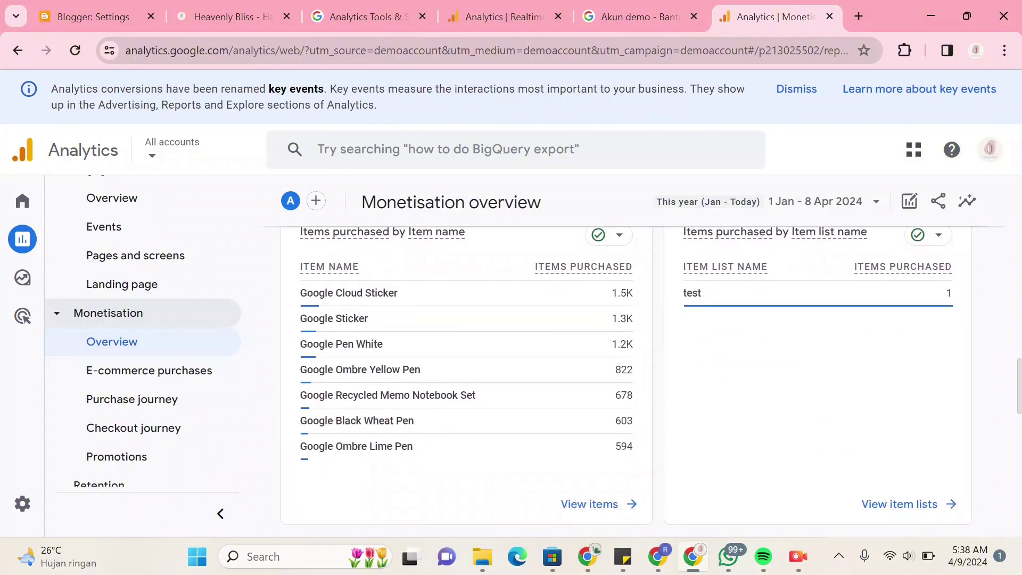
scroll(626, 380, "up", 1)
scroll(626, 381, "down", 5)
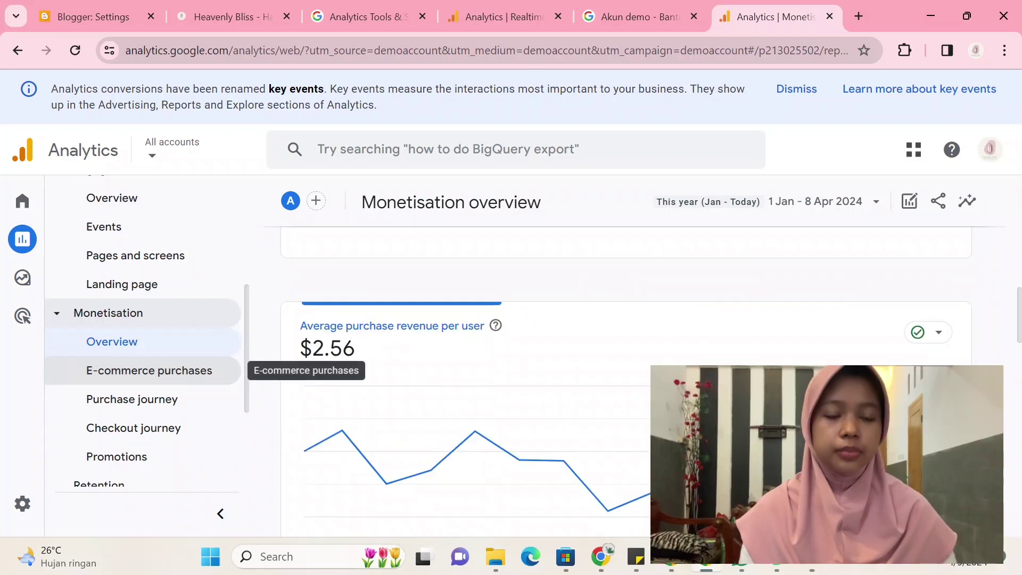
Open the E-commerce purchases report and examine its items viewed over time chart and its items viewed versus added to cart chart
left_click(149, 370)
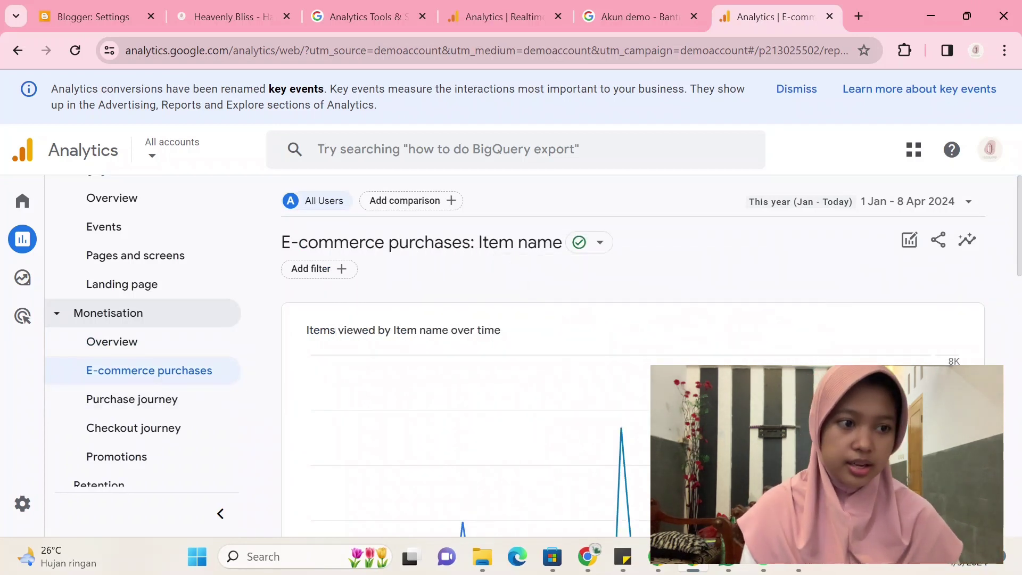
scroll(632, 373, "down", 1)
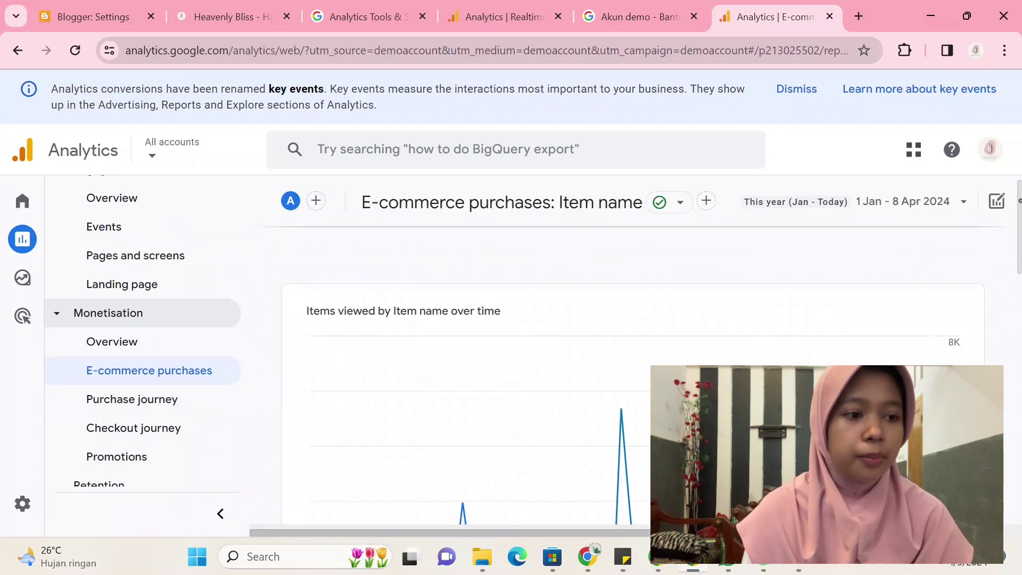
scroll(632, 372, "down", 2)
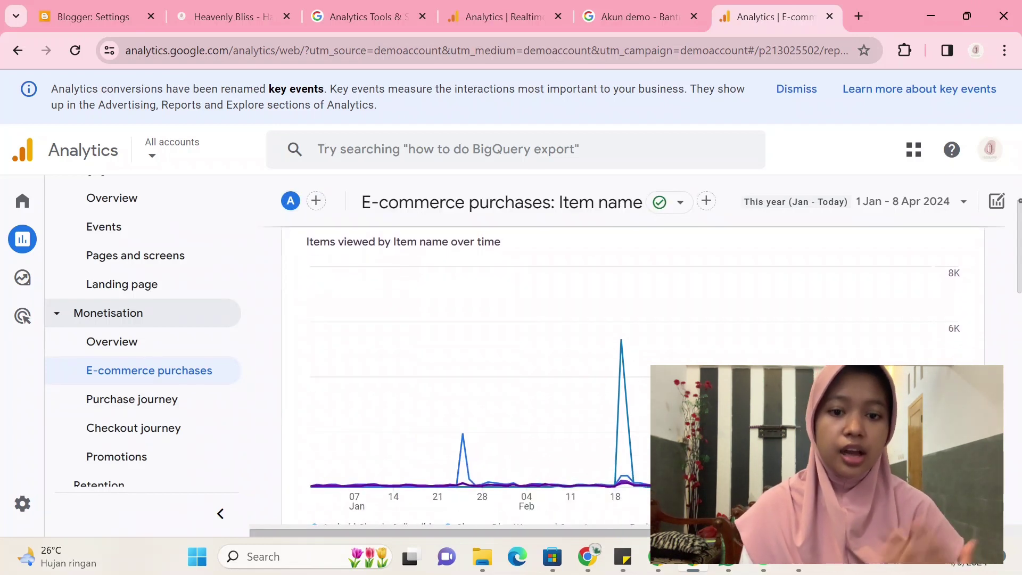
scroll(632, 372, "down", 3)
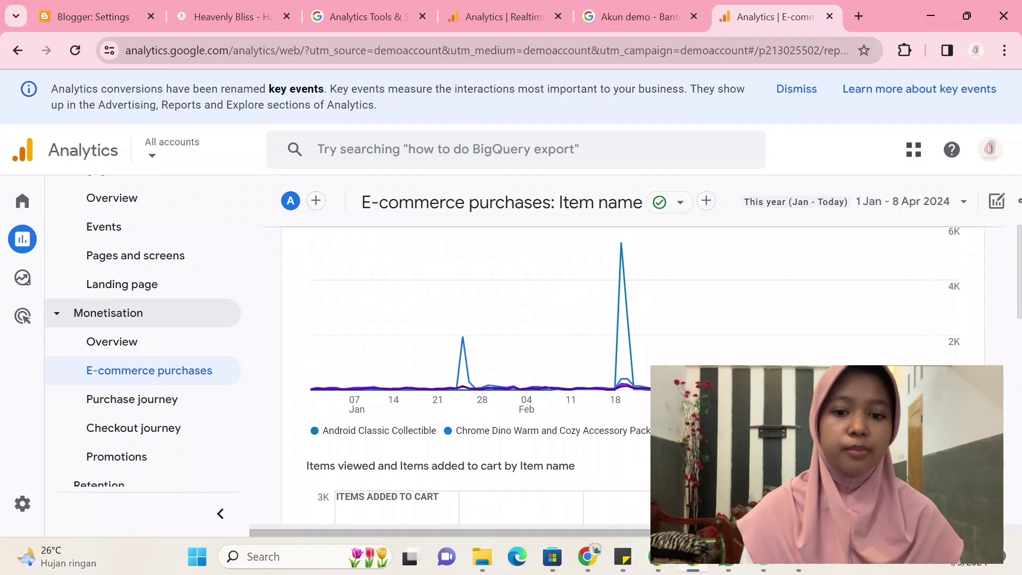
scroll(633, 460, "down", 5)
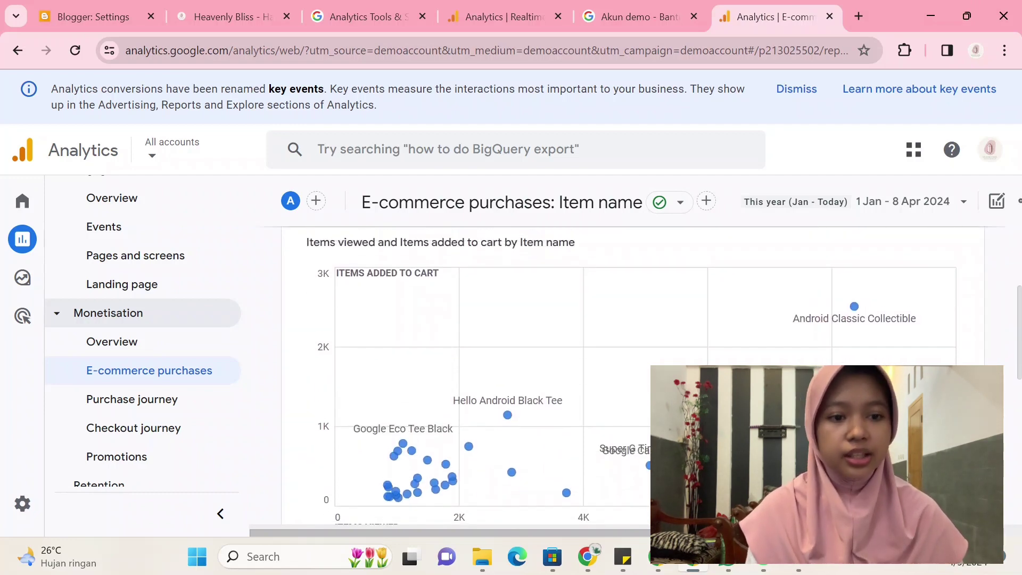
scroll(634, 460, "down", 7)
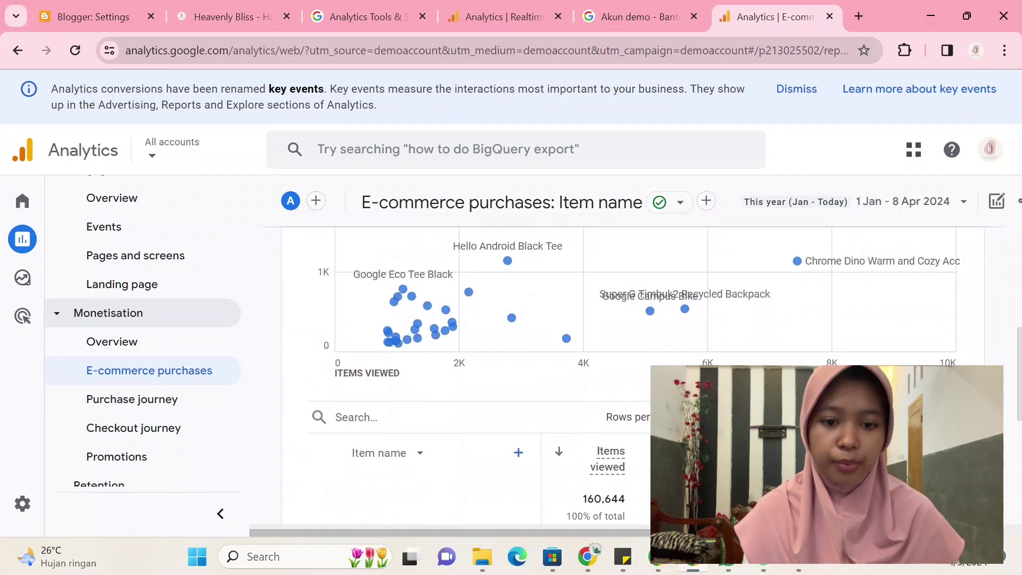
Examine the E-commerce purchases table's item rows across items viewed, added to cart, purchased and item revenue
scroll(633, 372, "down", 1)
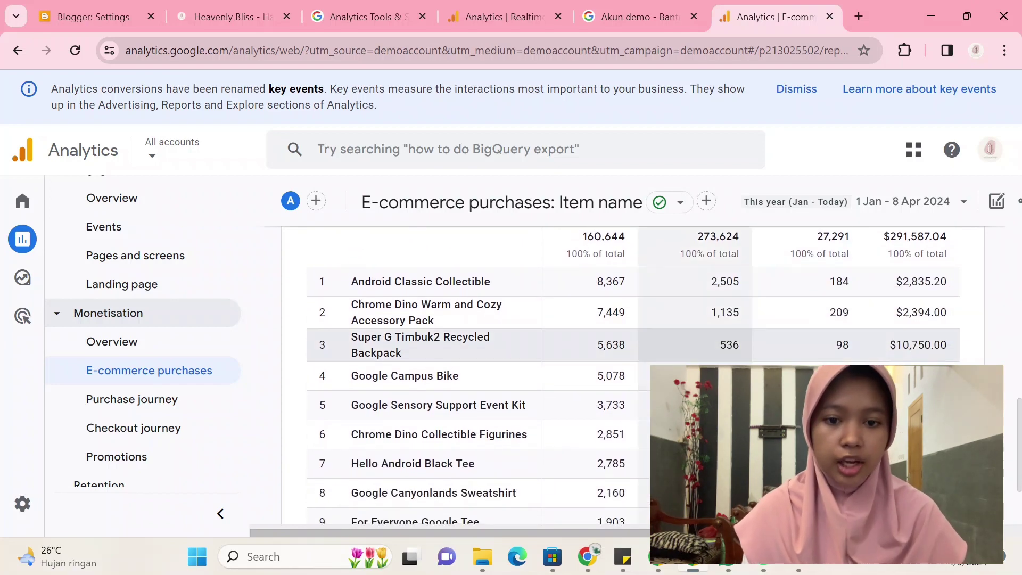
scroll(634, 372, "up", 2)
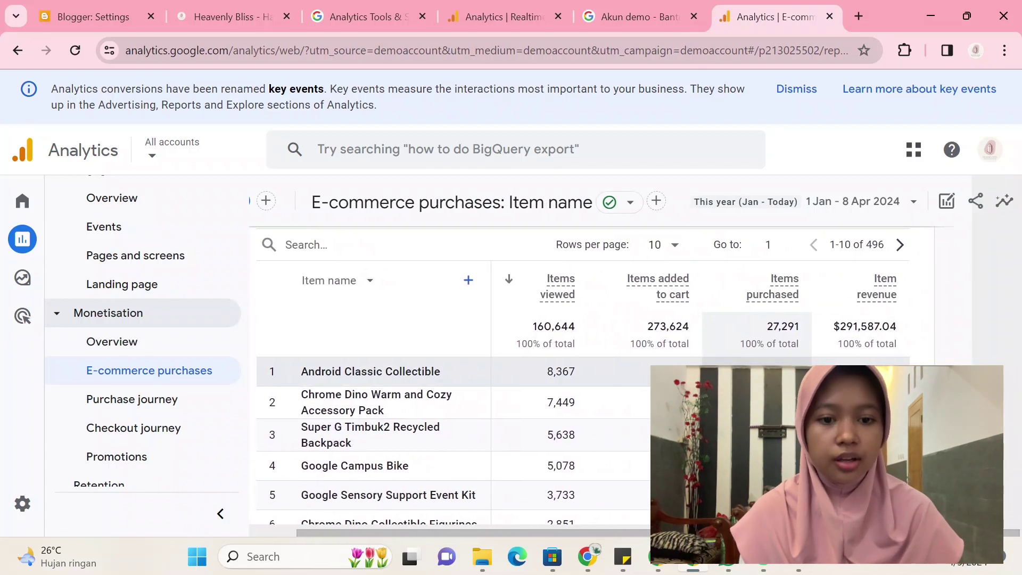
scroll(634, 372, "down", 4)
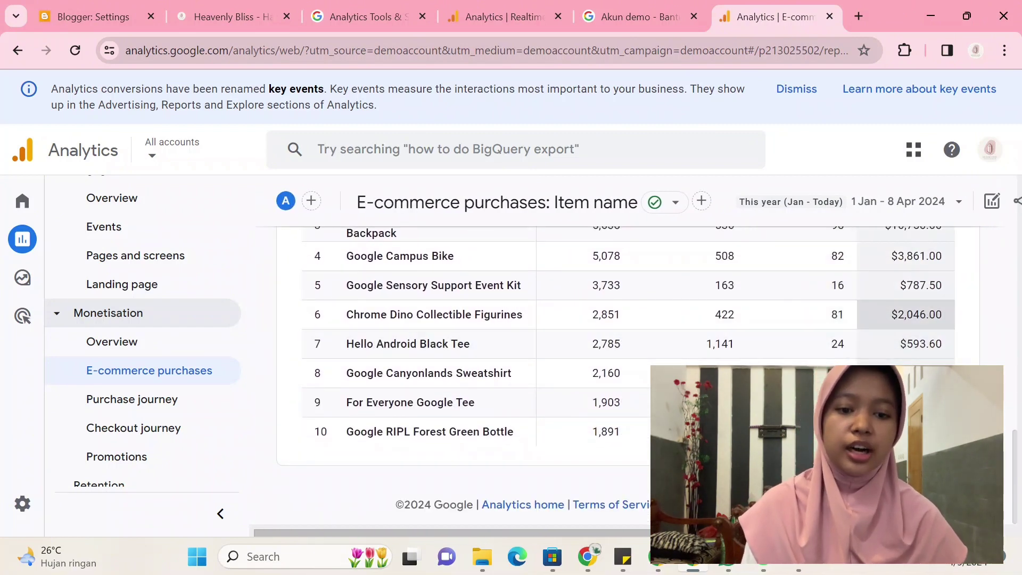
scroll(292, 395, "up", 3)
scroll(291, 395, "up", 5)
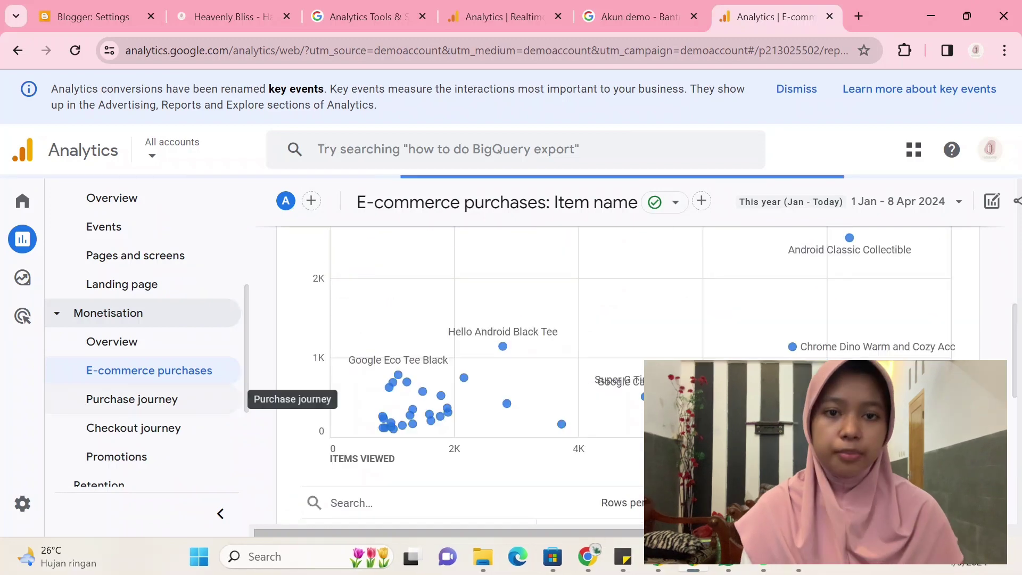
Open the Purchase journey report and examine its closed funnel, abandonment rates and device category table
left_click(132, 399)
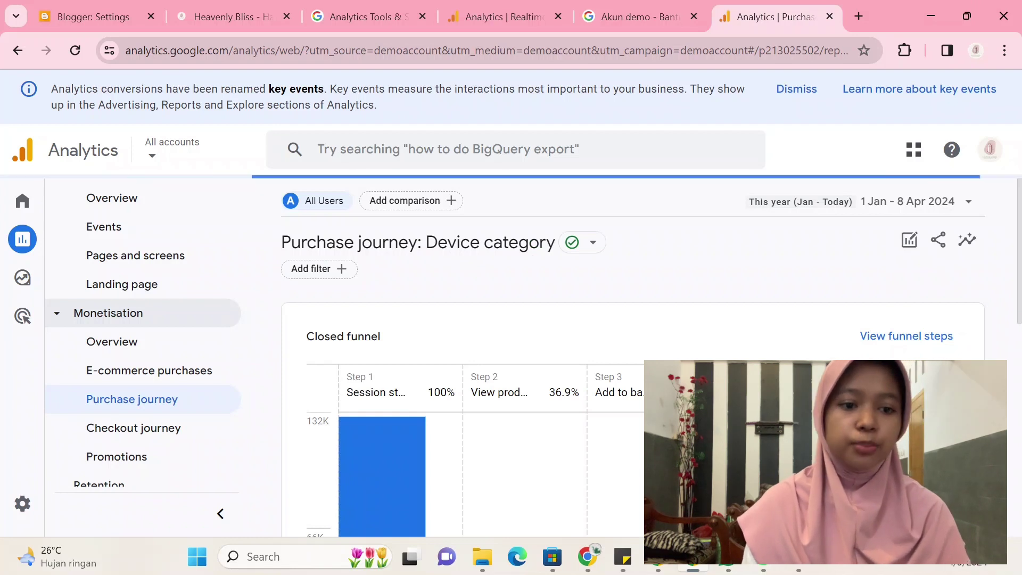
scroll(532, 372, "down", 3)
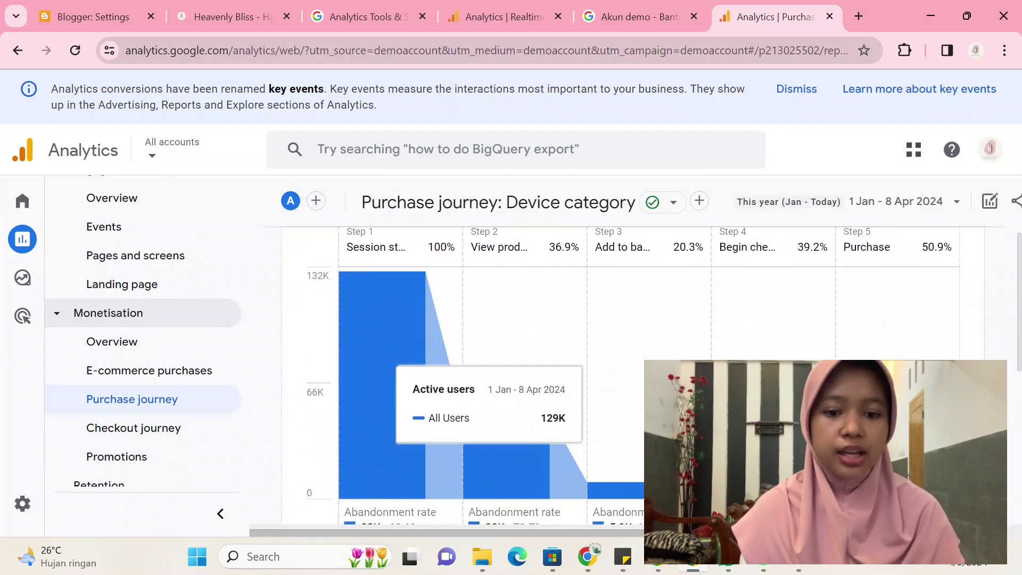
scroll(532, 372, "down", 5)
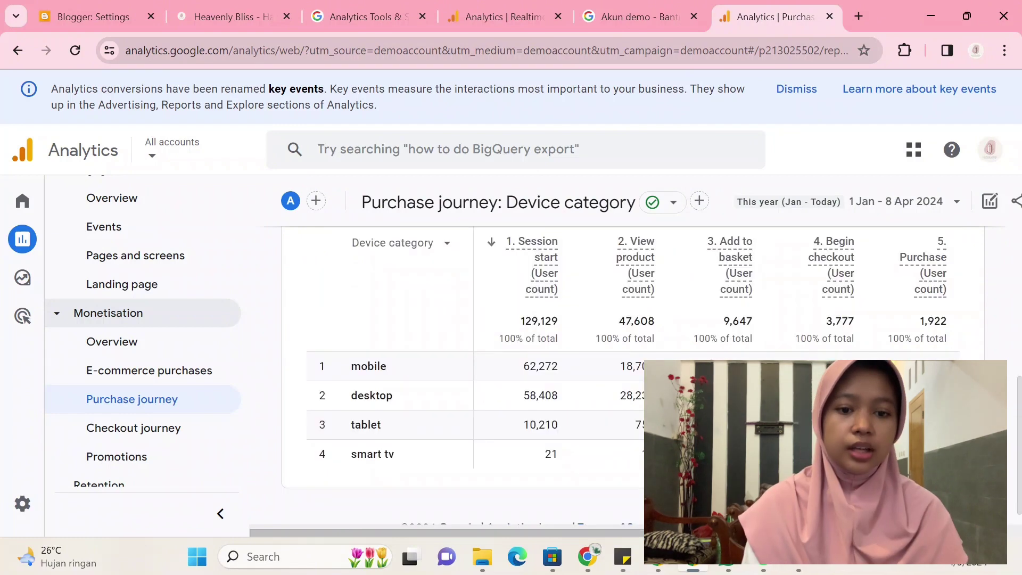
scroll(533, 373, "up", 1)
scroll(533, 373, "down", 2)
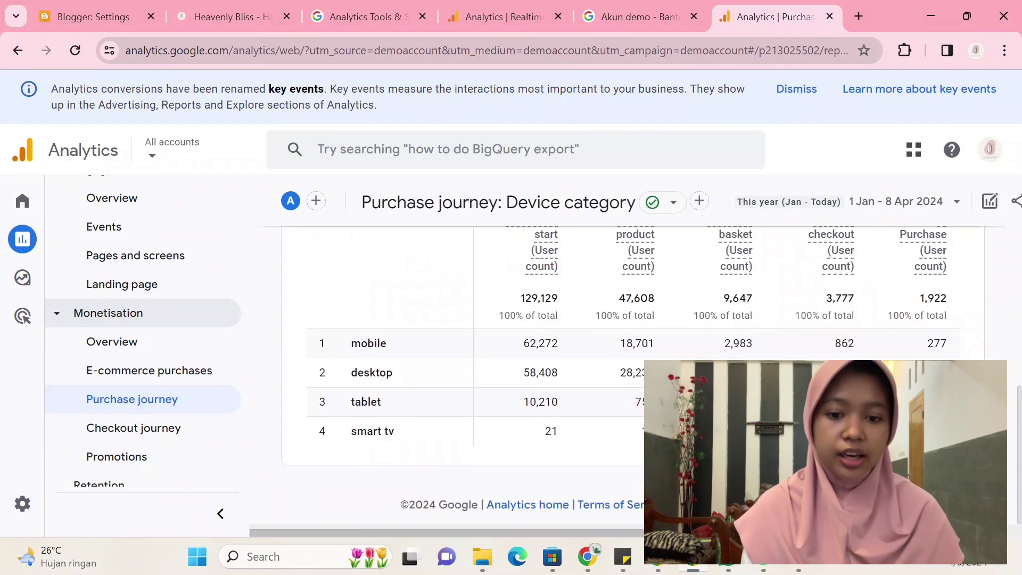
scroll(533, 372, "up", 8)
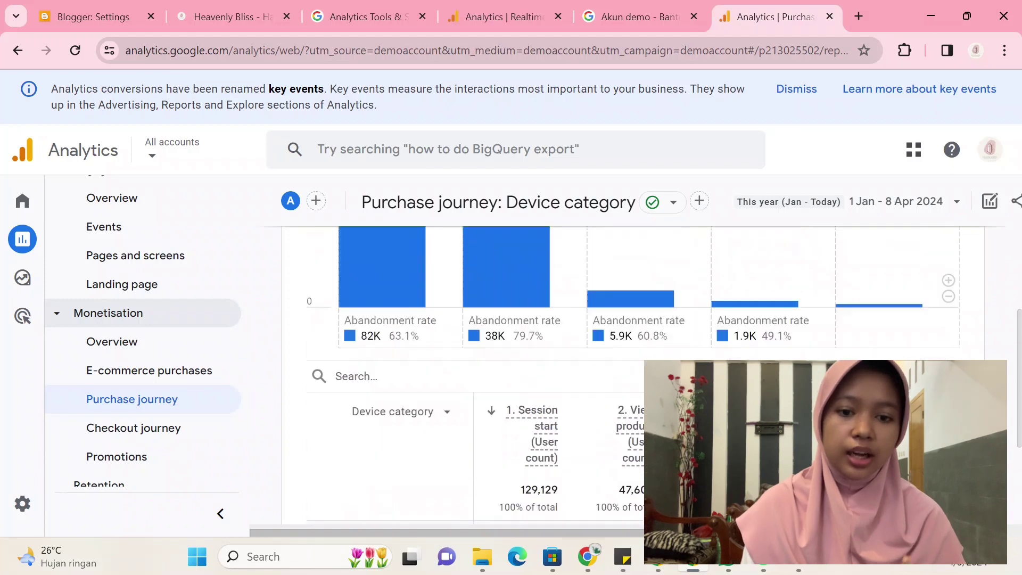
Open the Checkout journey report and examine its closed funnel from Begin checkout to Purchase
left_click(133, 427)
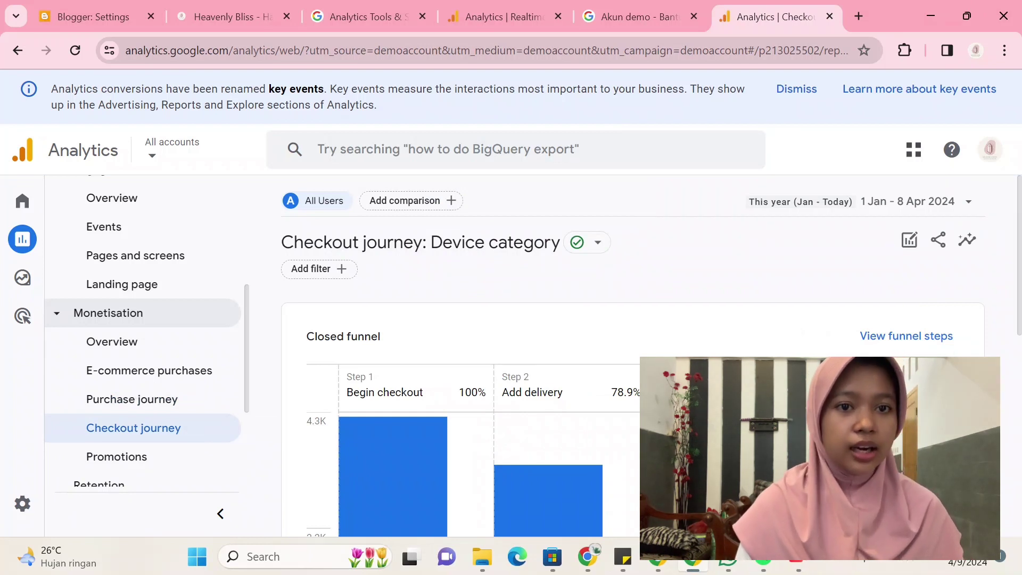
scroll(405, 458, "down", 3)
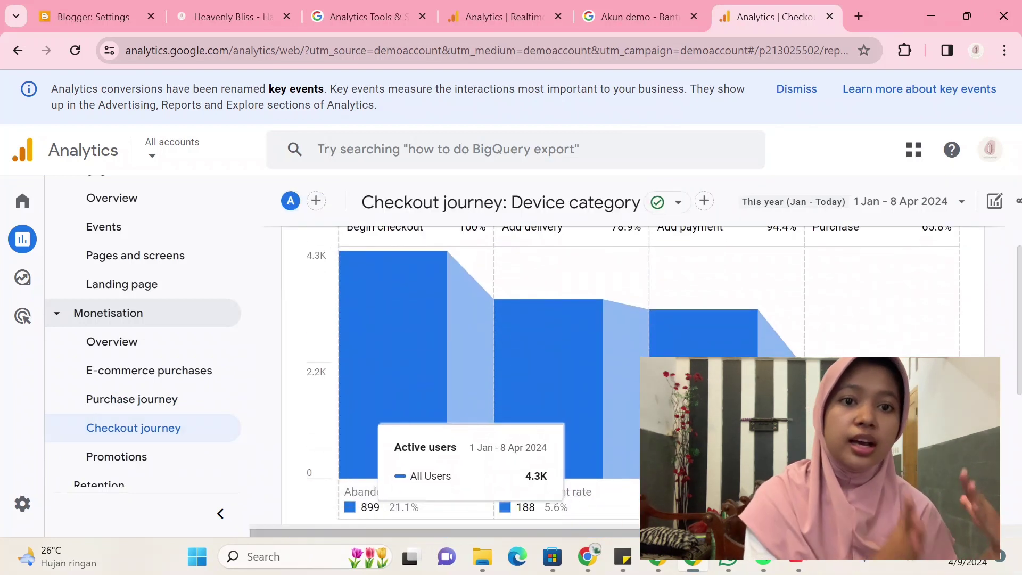
scroll(375, 426, "up", 1)
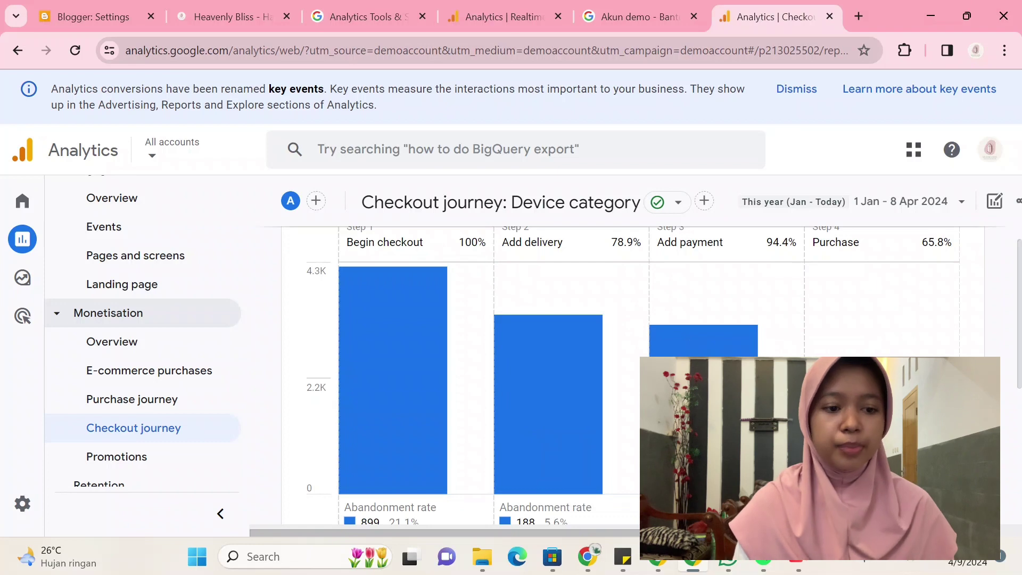
scroll(532, 372, "down", 6)
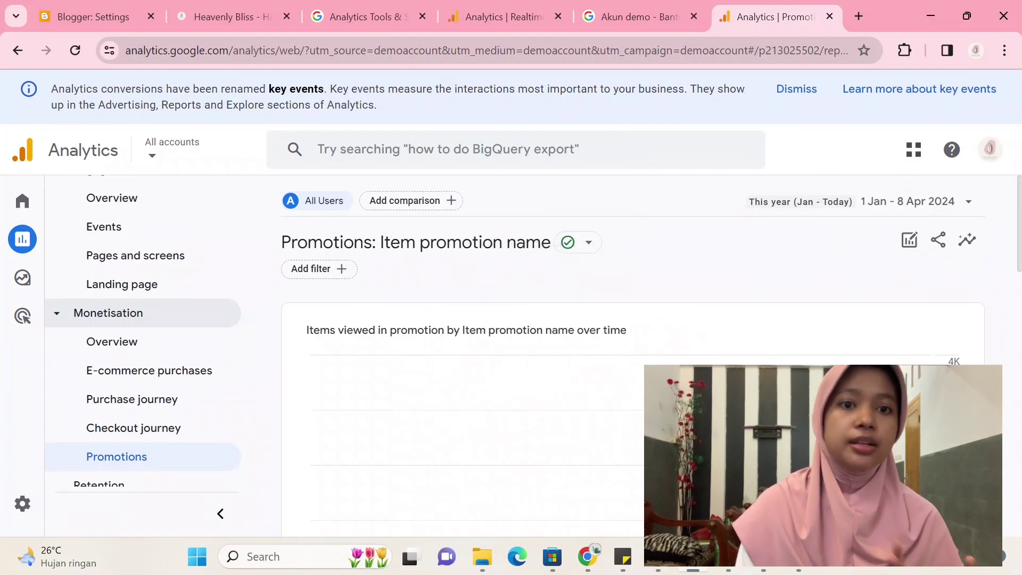
Examine the Promotions report's charts and its item promotion table, including the views, clicks and click-through rate columns
scroll(627, 373, "down", 2)
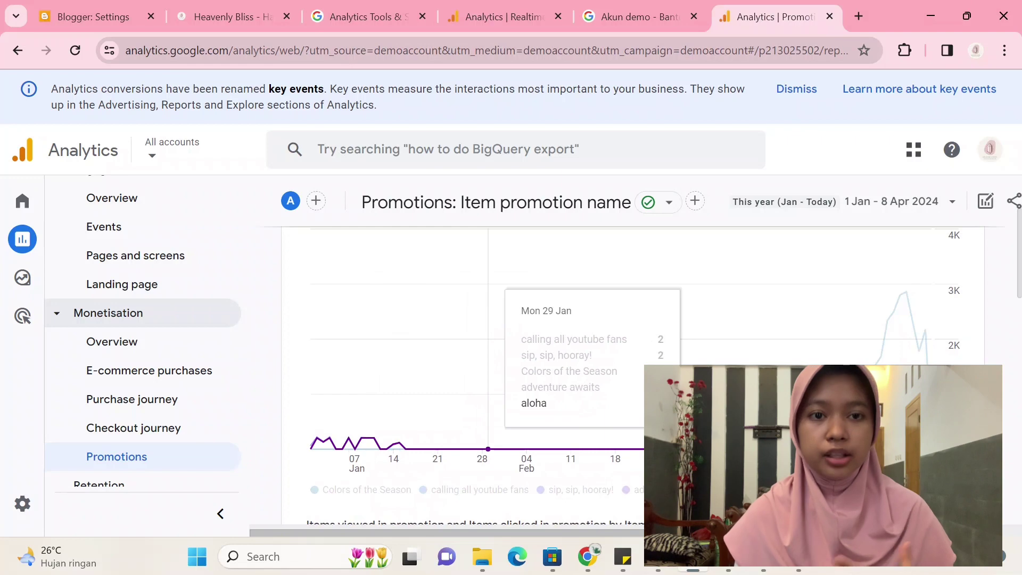
scroll(532, 346, "down", 7)
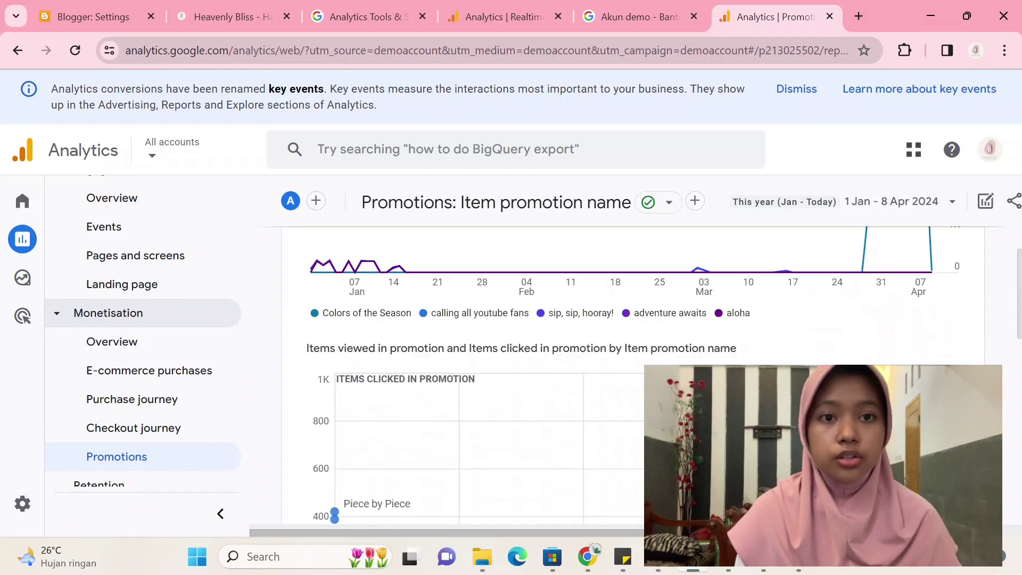
scroll(532, 367, "down", 6)
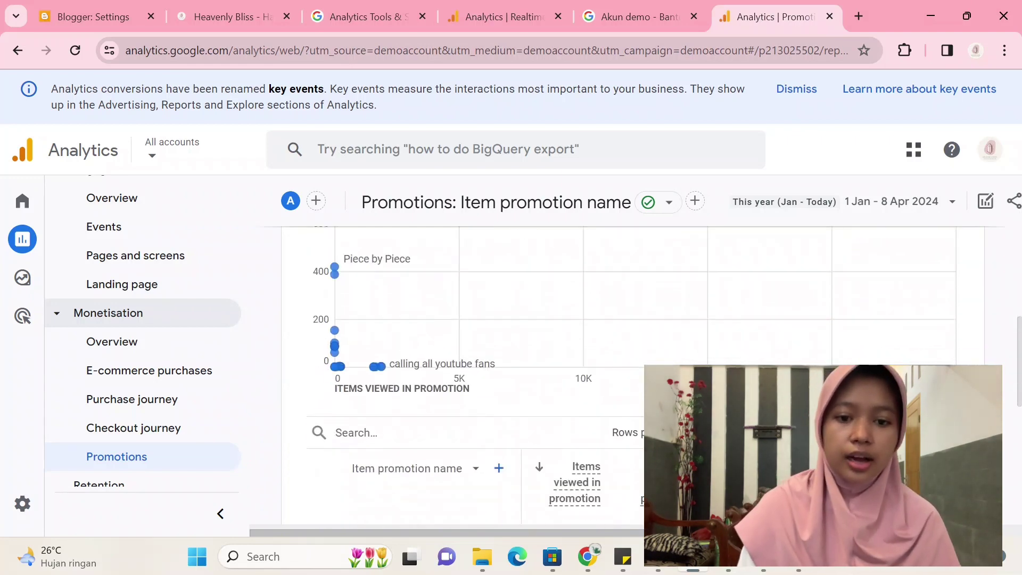
scroll(532, 373, "down", 2)
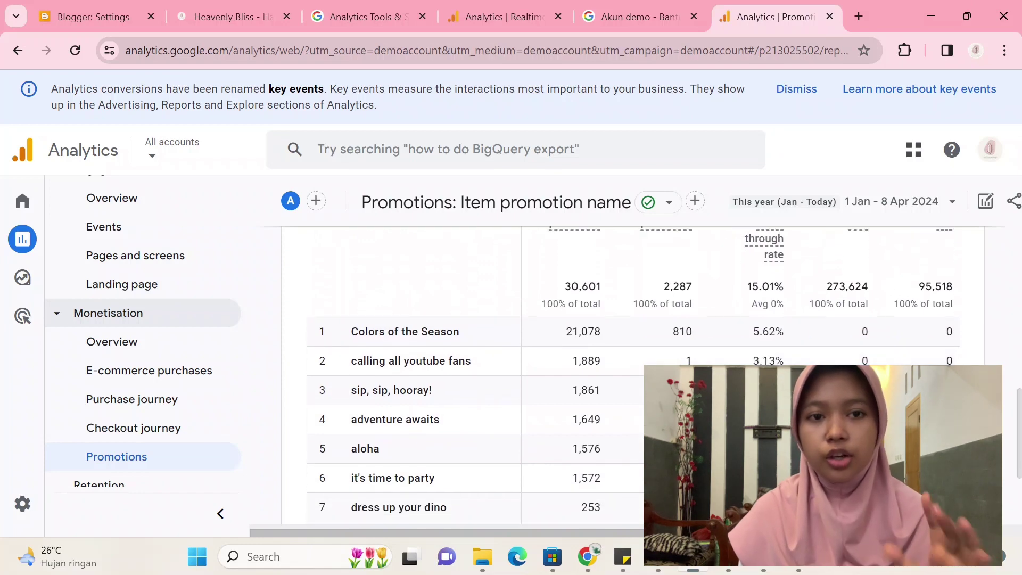
scroll(532, 372, "up", 4)
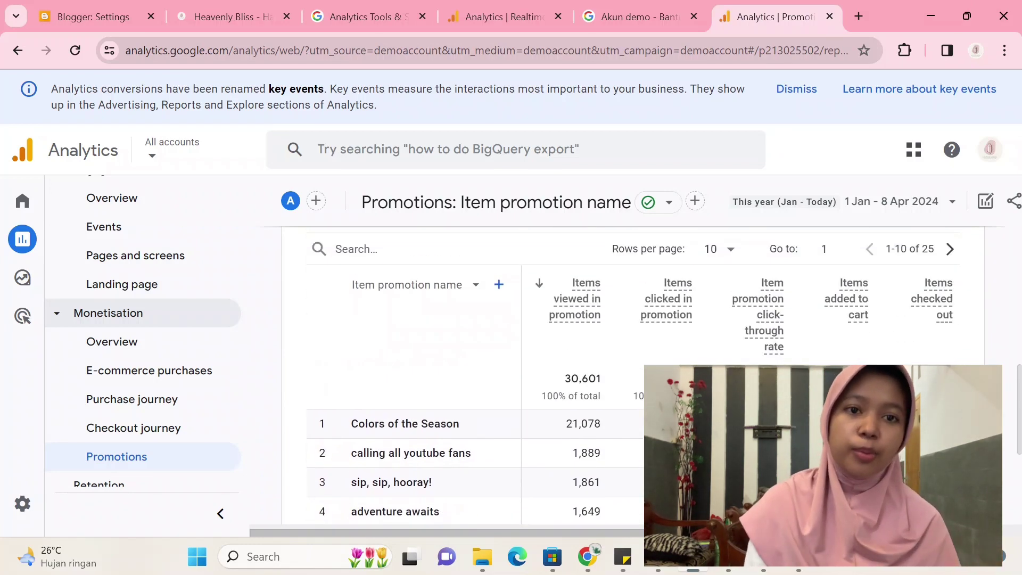
scroll(532, 373, "down", 1)
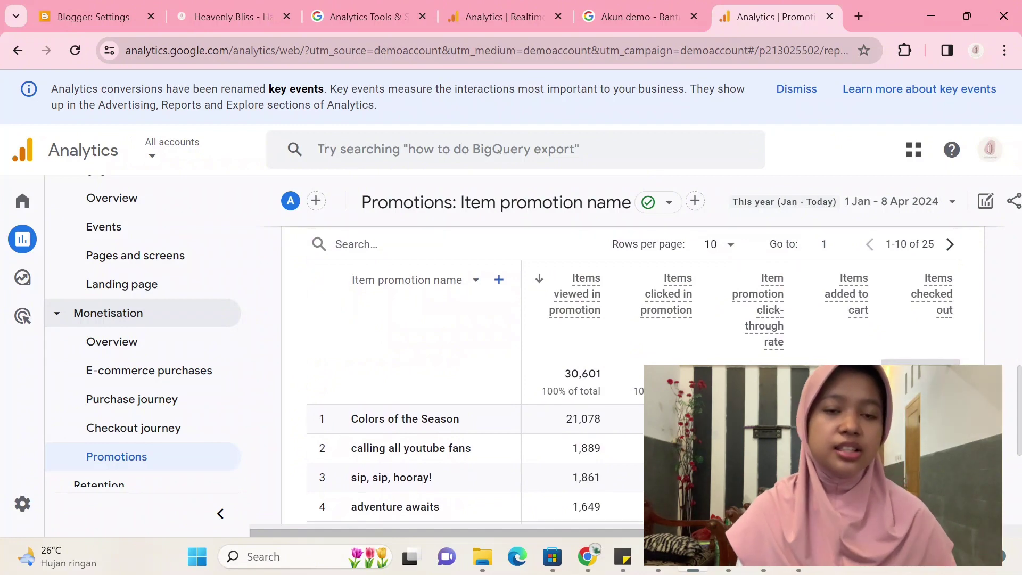
scroll(740, 393, "right", 5)
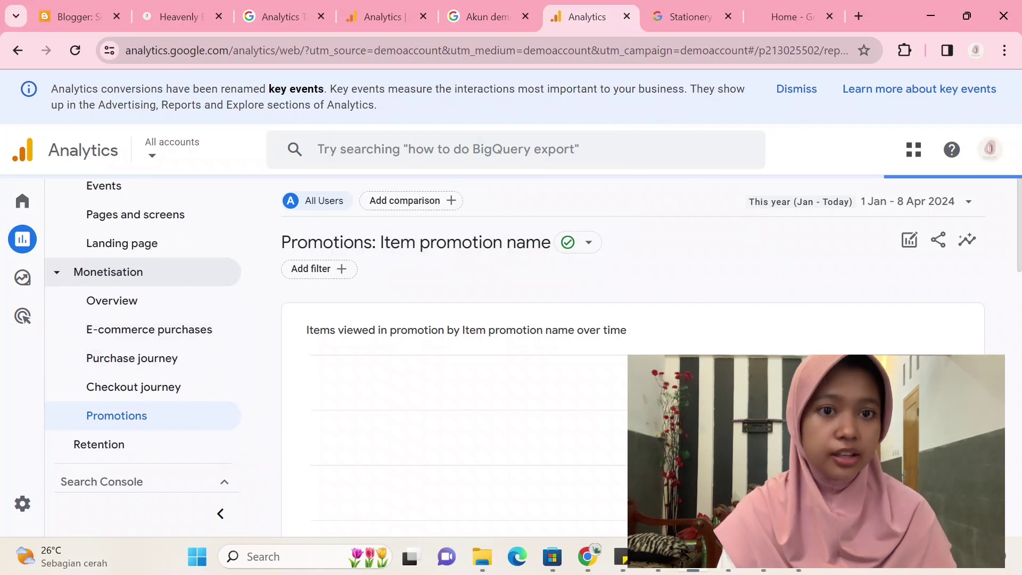
Open the Retention overview report, display Returning users in the new and returning users chart, and review the report
left_click(99, 444)
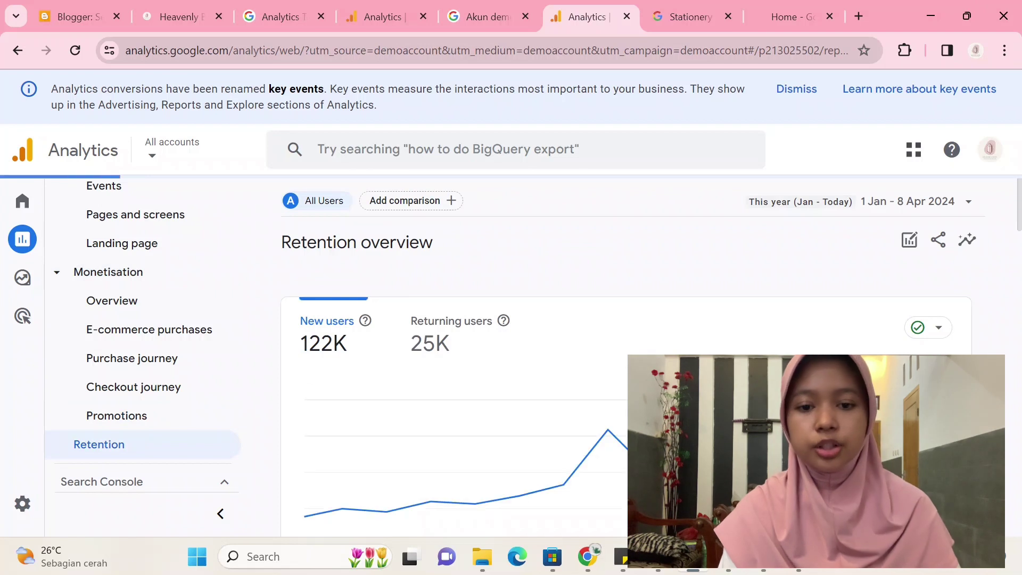
scroll(460, 279, "down", 2)
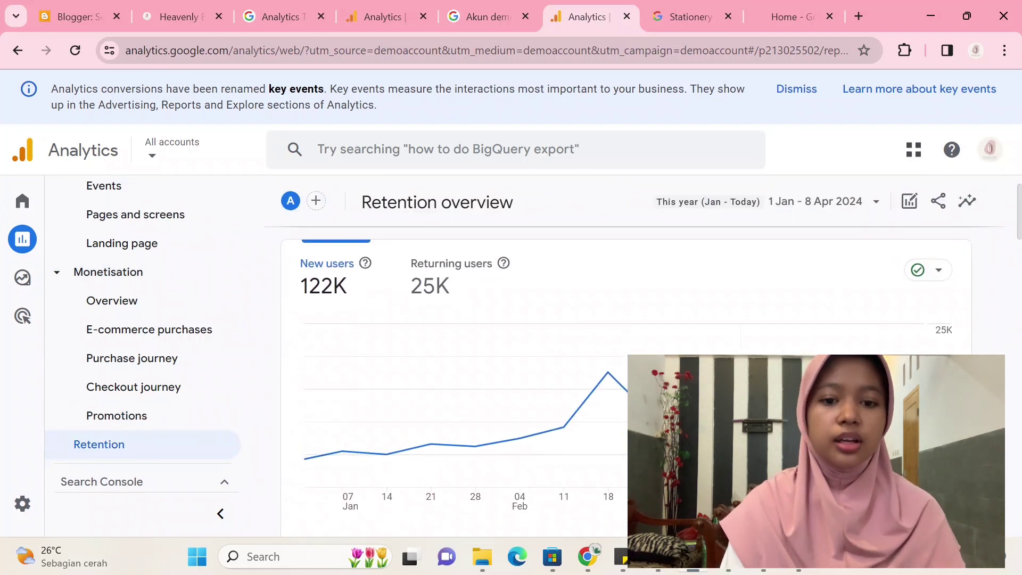
left_click(452, 274)
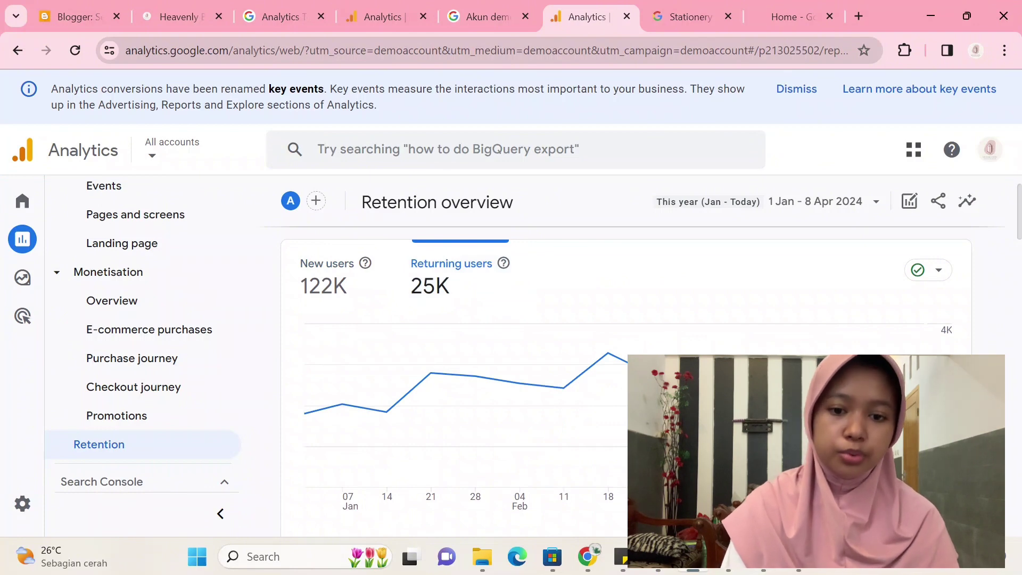
scroll(460, 373, "down", 10)
Open the User attributes overview report and examine its map and list of users by country
scroll(234, 436, "down", 4)
left_click(113, 438)
left_click(112, 381)
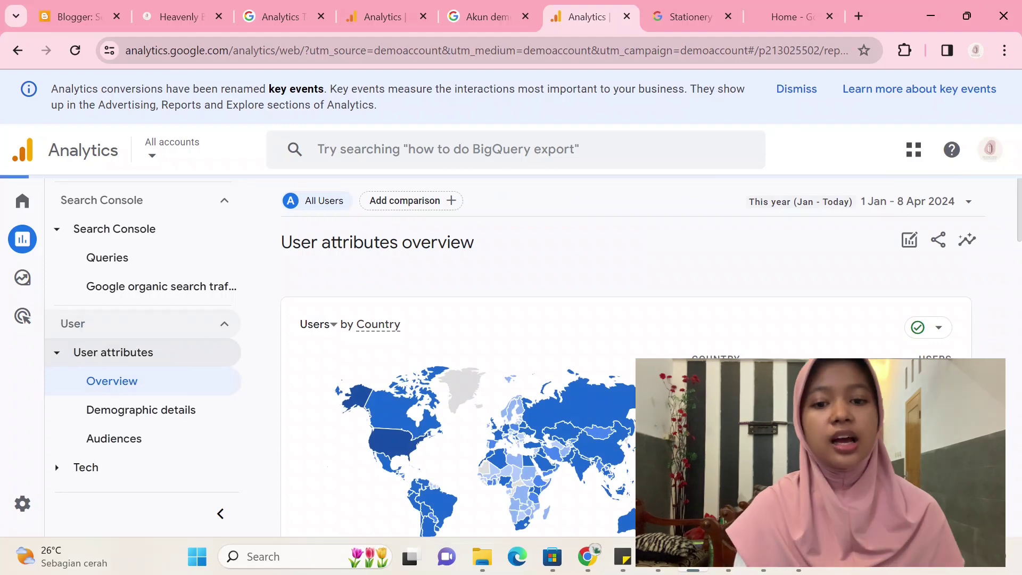
scroll(511, 373, "down", 2)
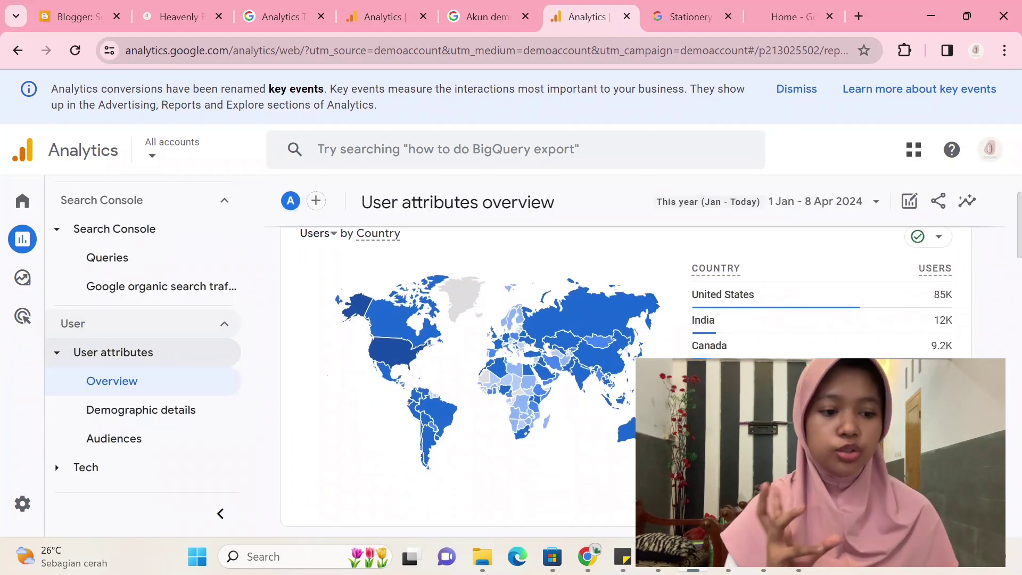
Examine the User attributes overview's cards for realtime users, town/city, gender, interests and age
scroll(510, 373, "down", 6)
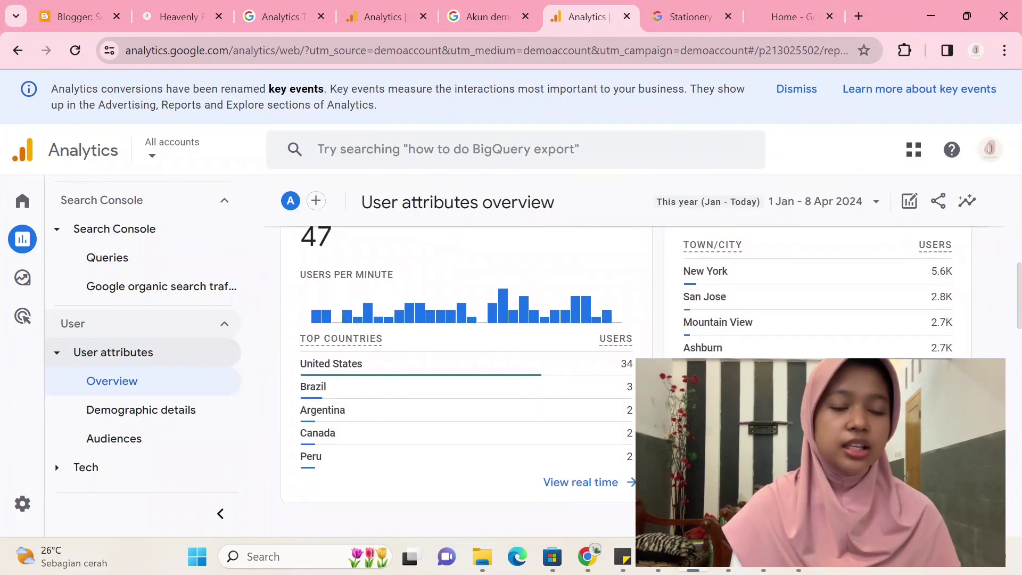
scroll(511, 373, "up", 1)
scroll(511, 372, "down", 1)
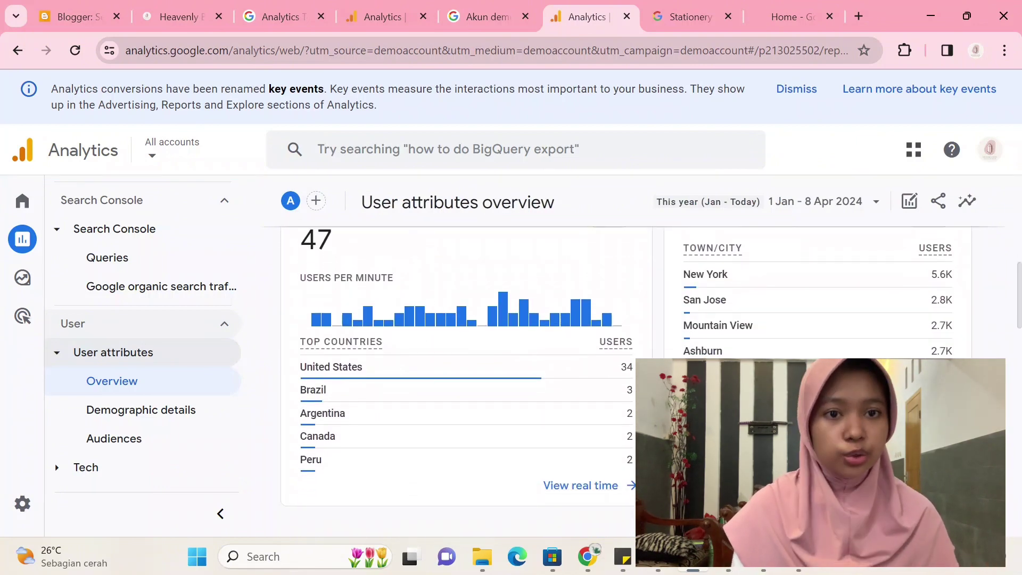
scroll(511, 373, "down", 6)
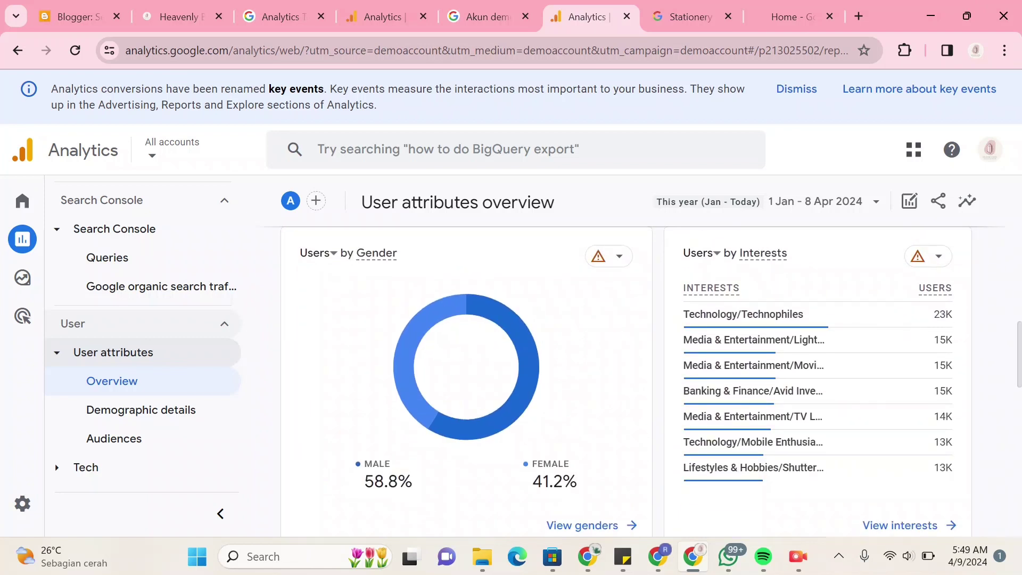
scroll(510, 346, "down", 6)
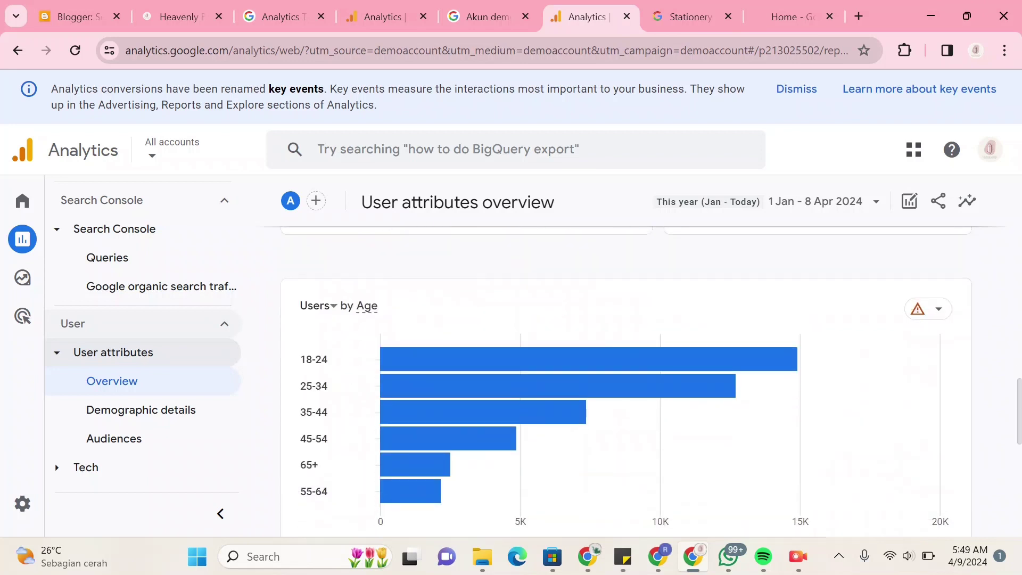